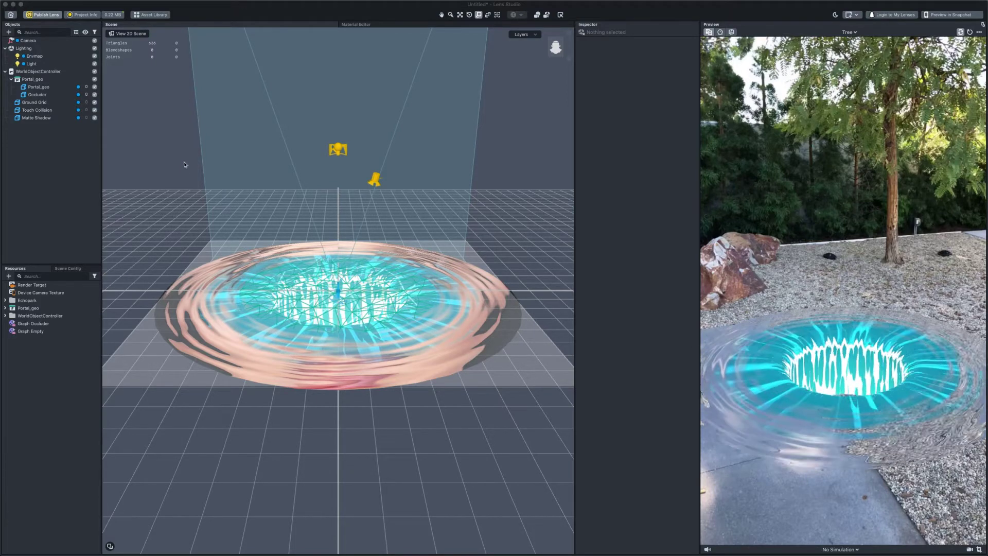
Import Fountain Cartoon VFX from the Asset Library's VFX category and place its prefab in the scene's object hierarchy.
left_click(161, 15)
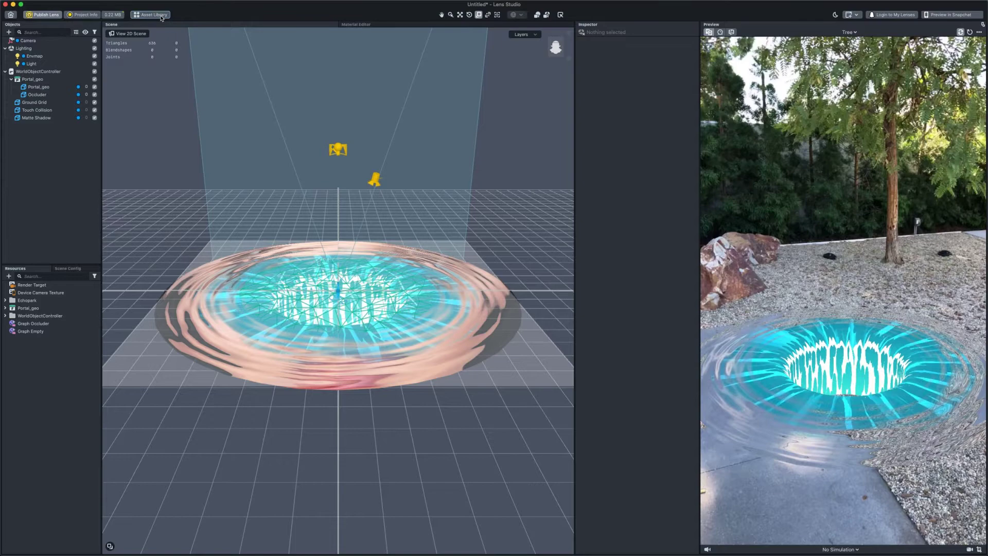
left_click(172, 176)
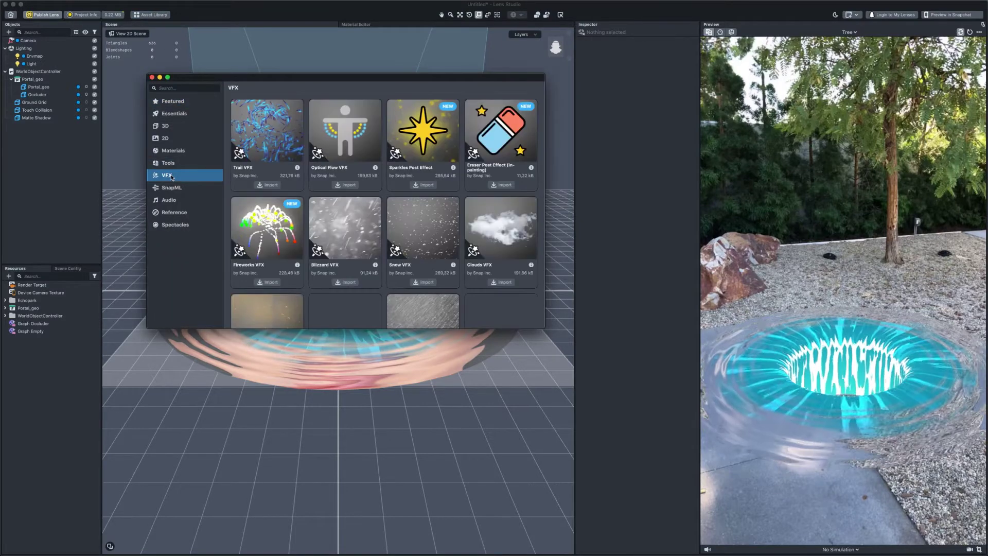
scroll(496, 281, "down", 3)
left_click(500, 286)
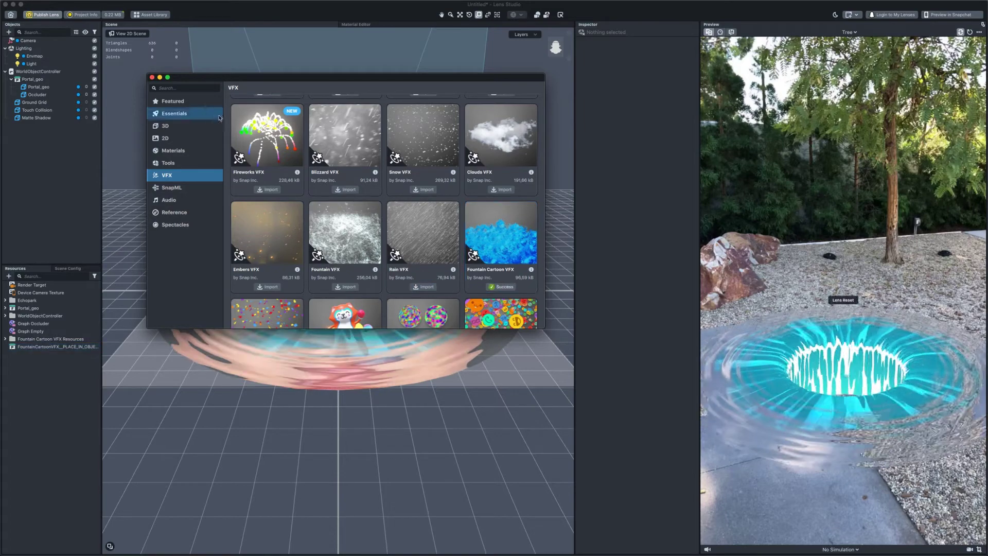
left_click(152, 78)
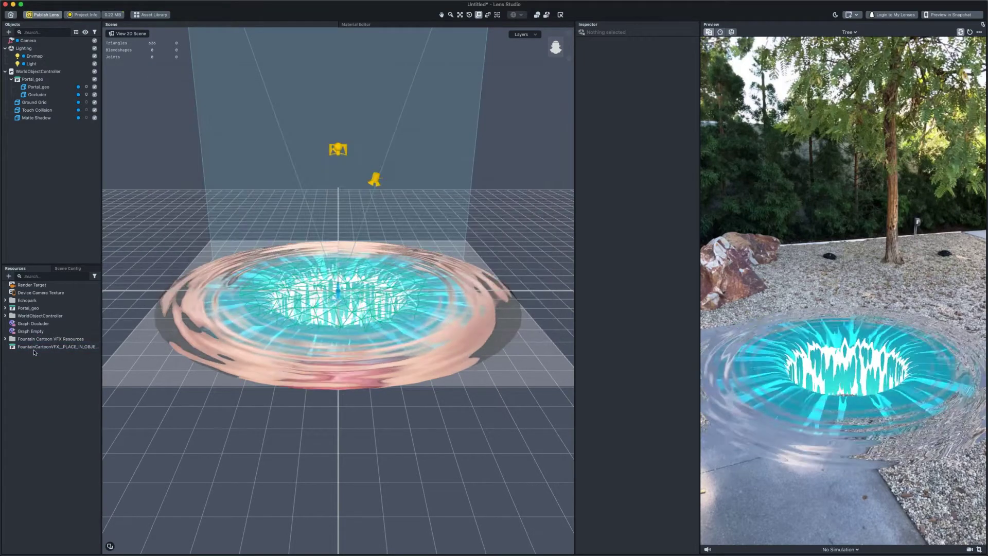
left_click_drag(34, 346, 41, 182)
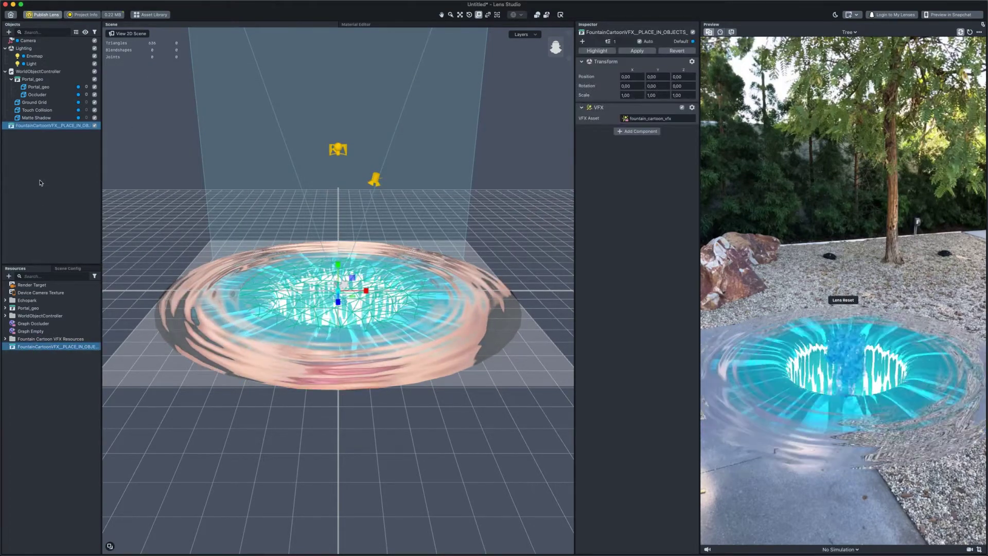
left_click(42, 182)
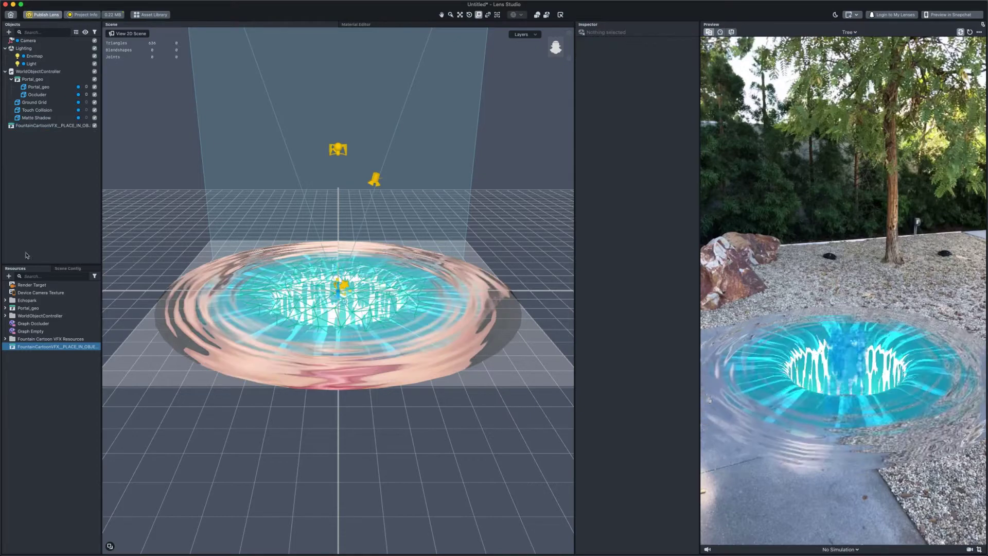
Open the fountain_cartoon_vfx graph from the Fountain Cartoon VFX resources for editing.
left_click(5, 339)
left_click(11, 354)
double_click(37, 362)
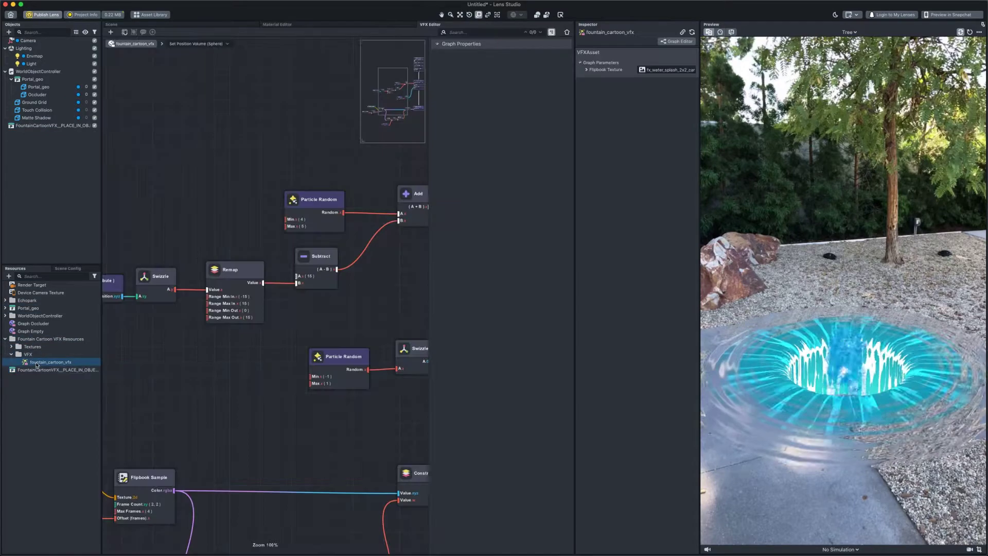
Set the Y value of Max Velocity to 20 in the Spawn Particle container's Add Velocity (Random) module.
scroll(253, 359, "down", 5)
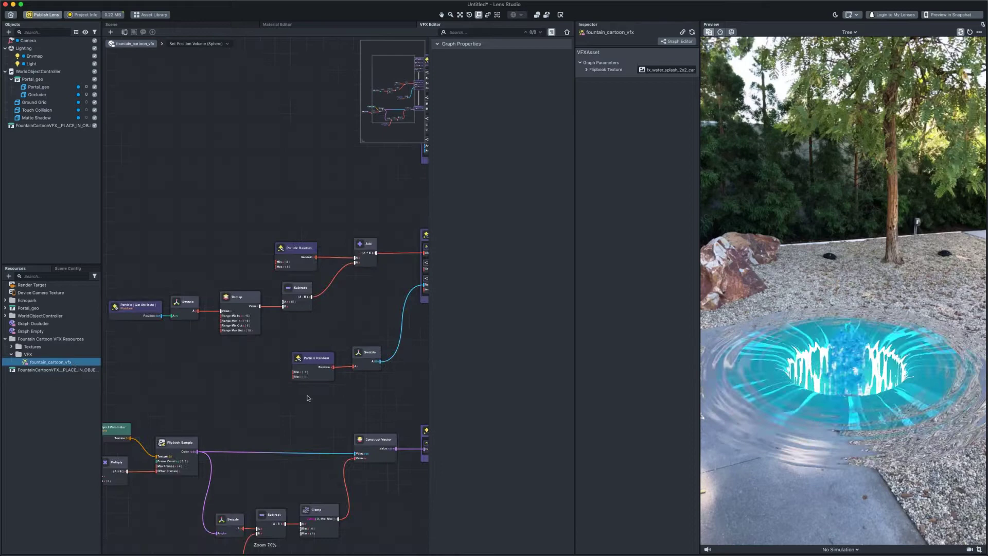
scroll(304, 400, "right", 10)
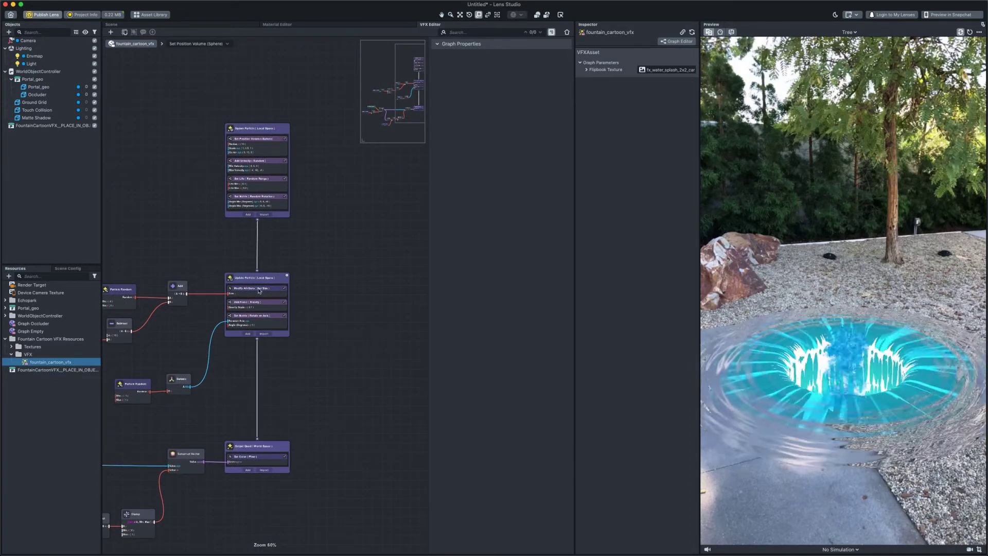
scroll(261, 162, "up", 8)
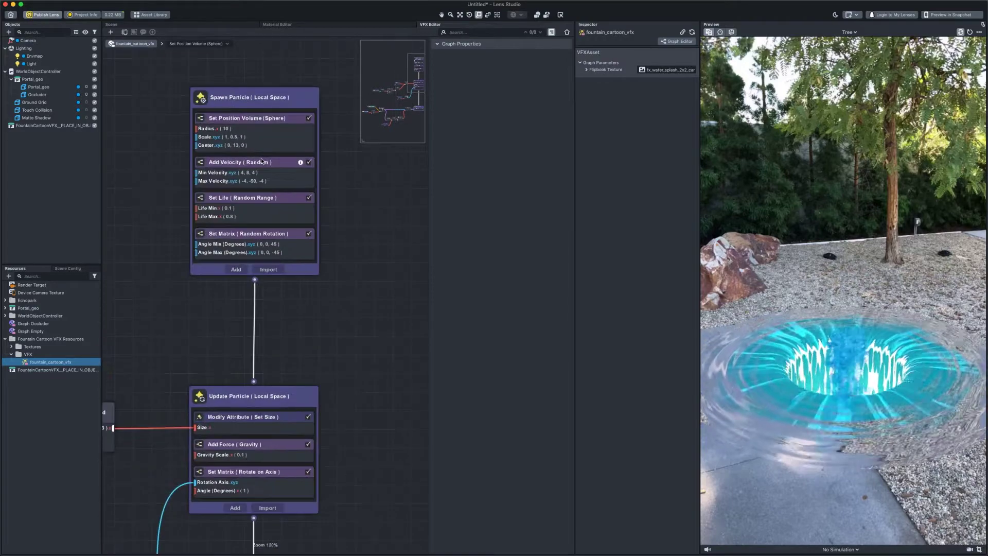
left_click(264, 163)
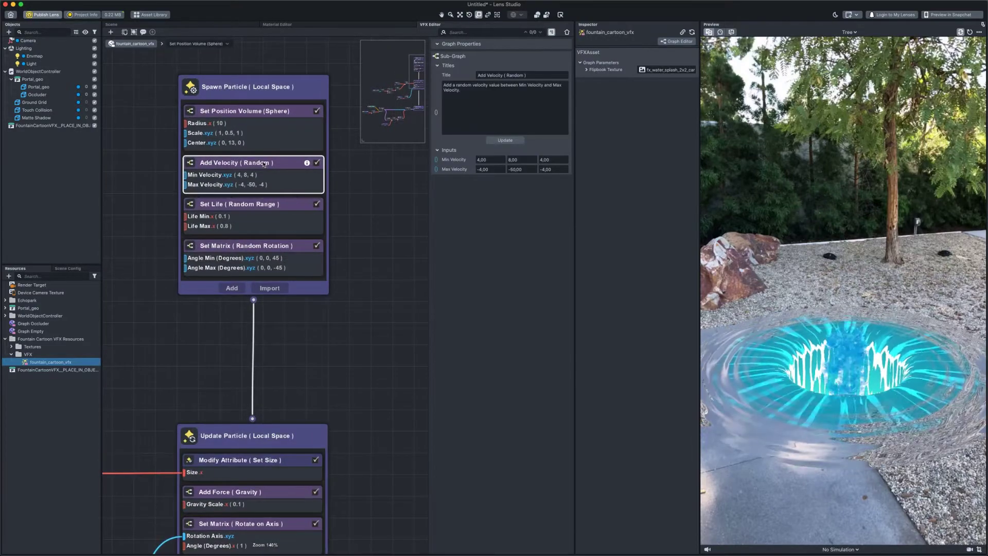
left_click(531, 170)
type("20")
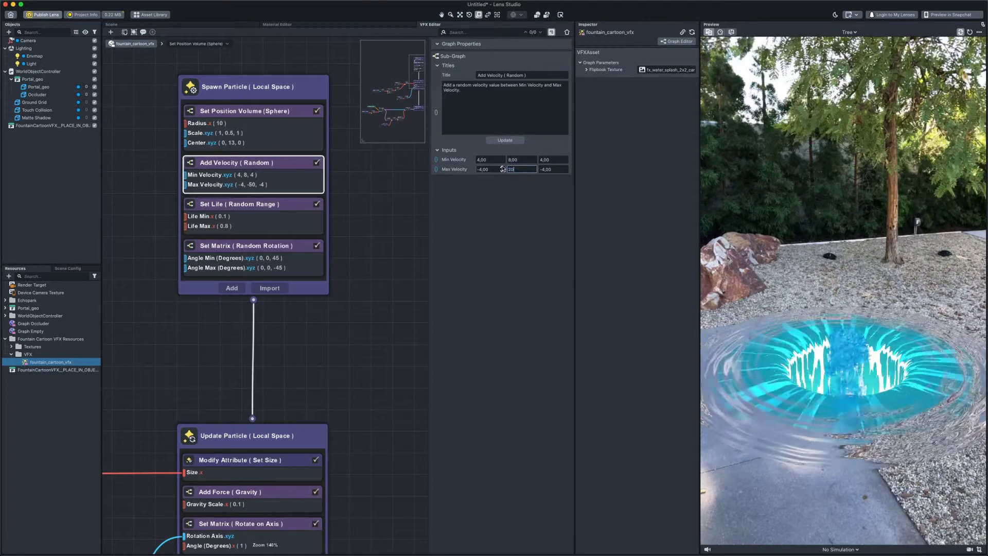
key("Return")
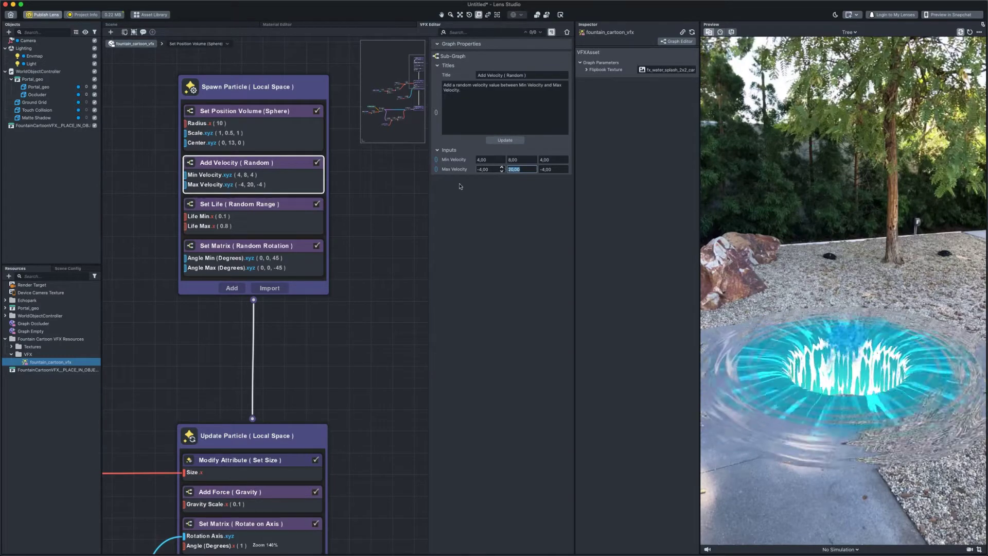
left_click(383, 204)
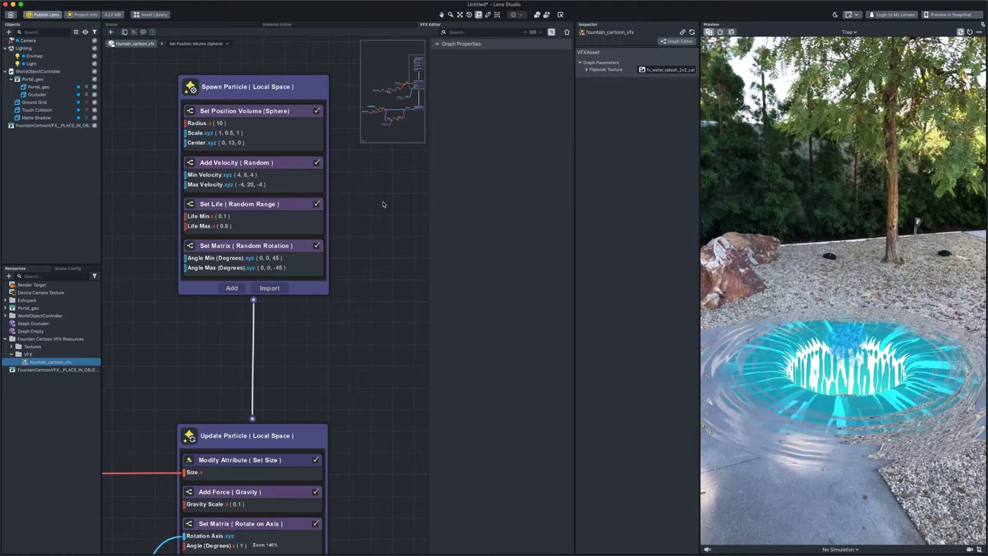
Set Life Min to 0.4 and Life Max to 1 in the Set Life (Random Range) module.
left_click(307, 204)
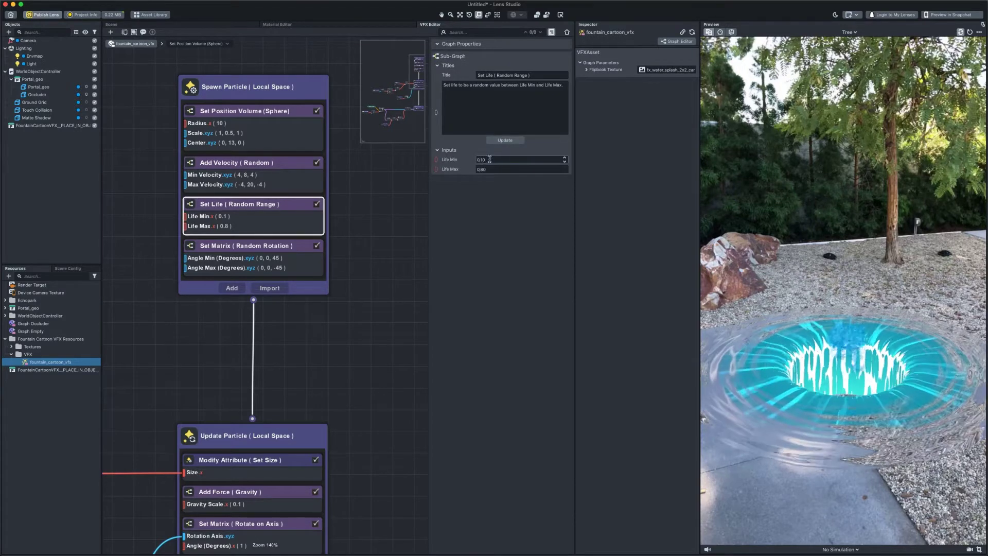
left_click(458, 156)
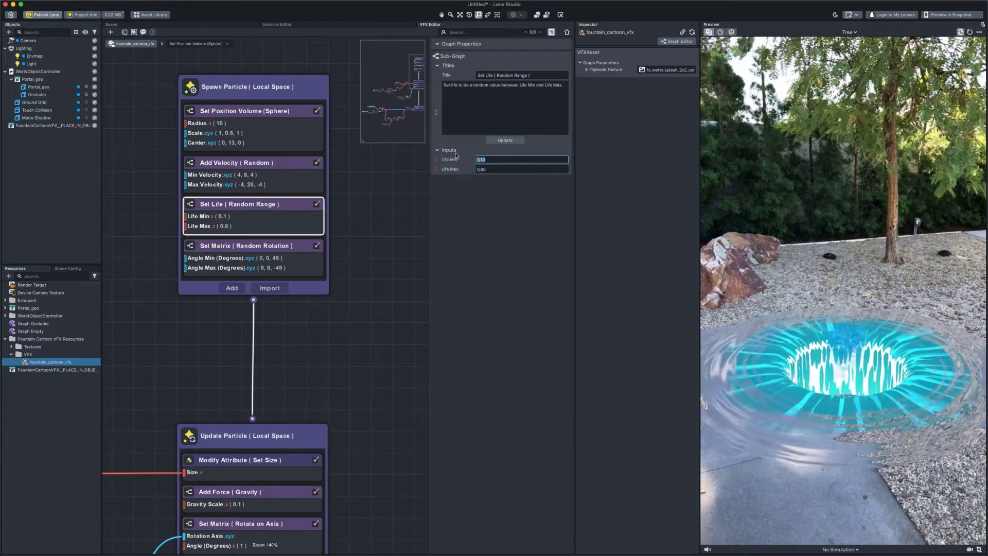
key("Tab")
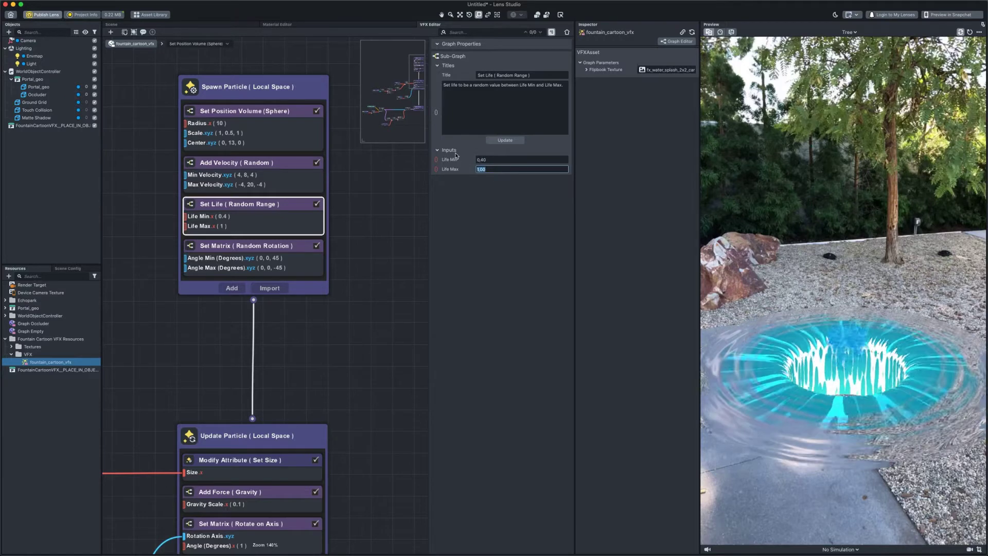
Set the Spawn Particle container's maximum particle life to 5.
left_click(322, 80)
left_click(467, 102)
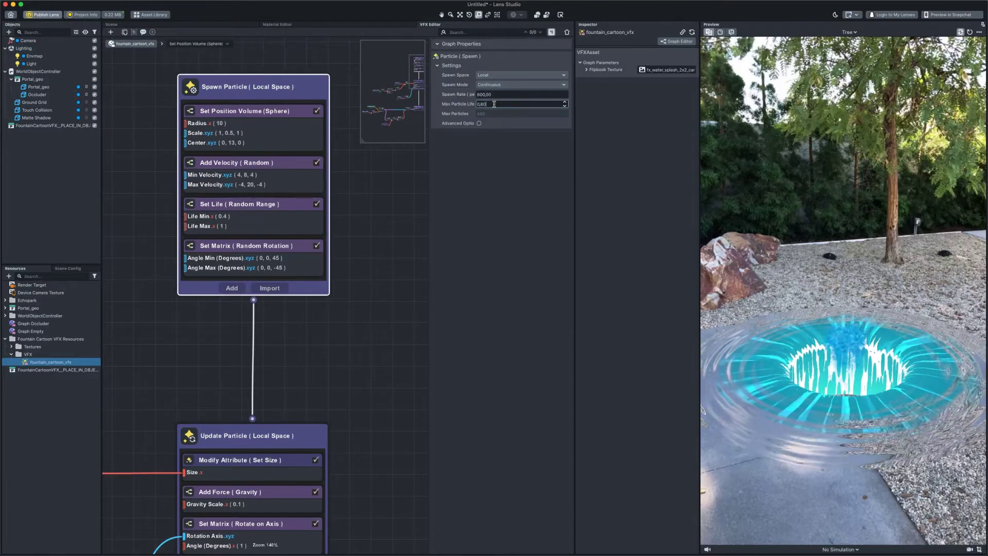
type("5")
key("Return")
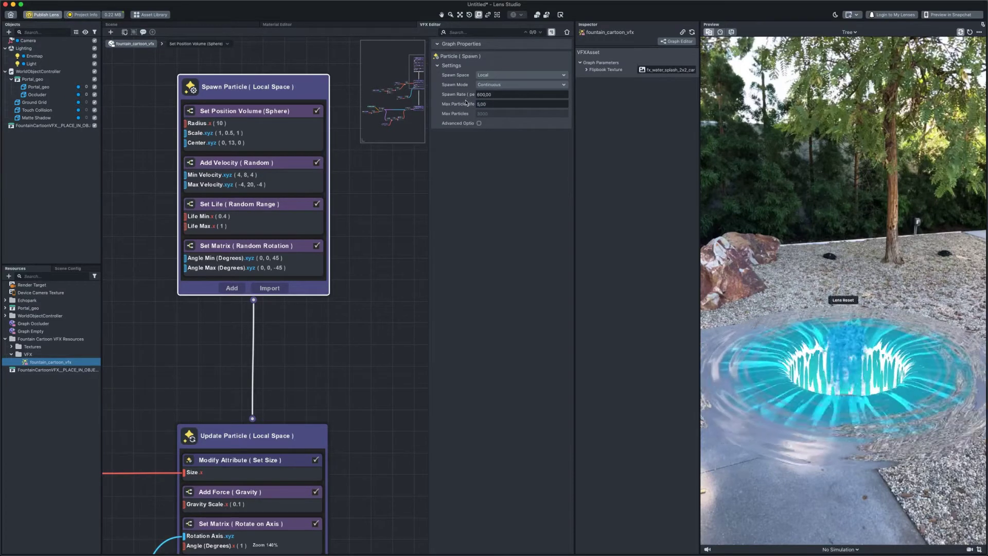
left_click(373, 246)
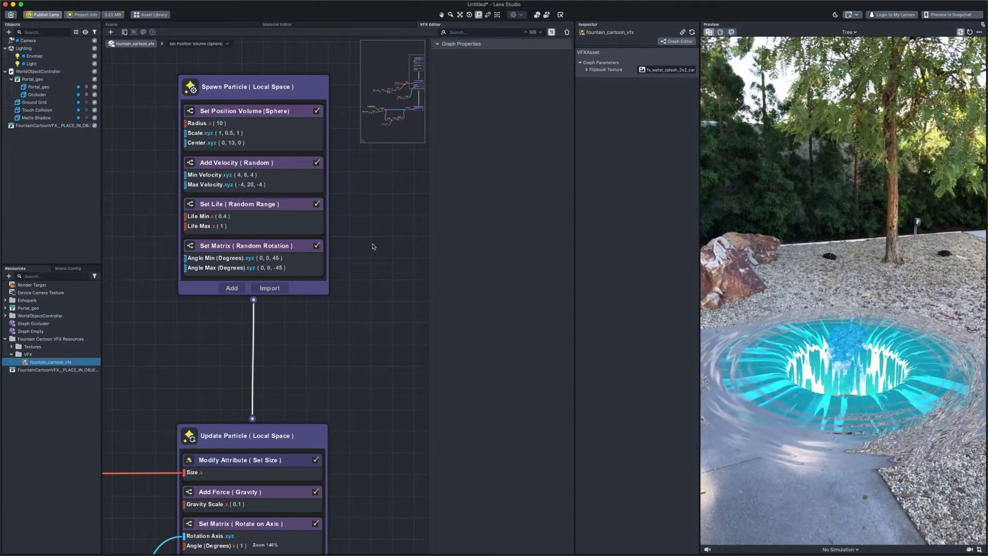
Disable Modify Attribute (Set Size) in the Update Particle container and add a Set Size (by Age) module there.
scroll(340, 357, "down", 8)
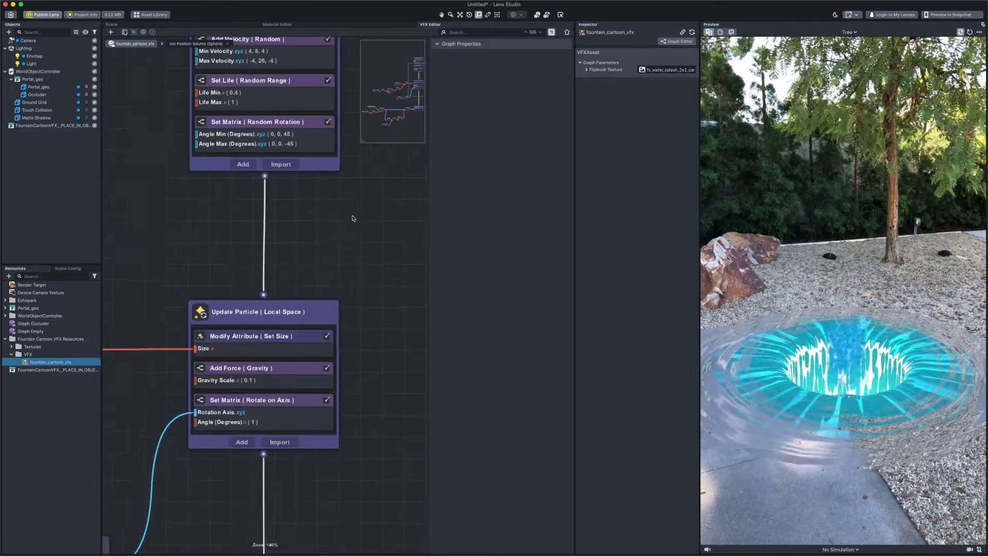
left_click(329, 247)
left_click(330, 247)
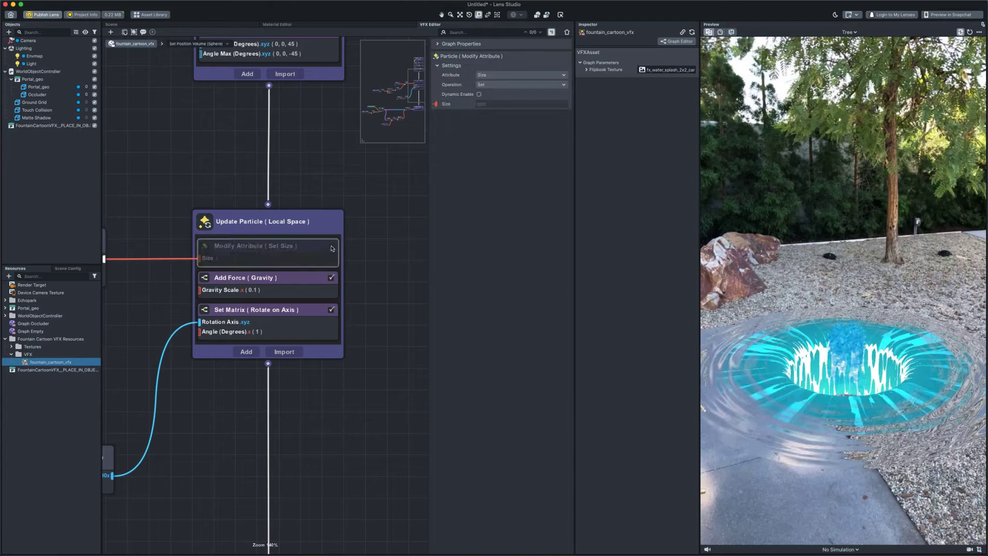
left_click(247, 353)
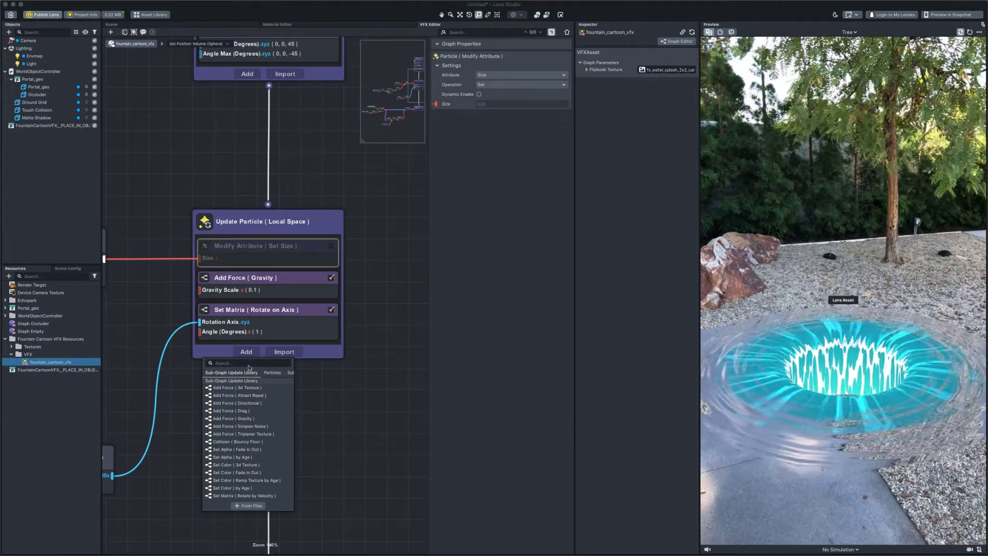
scroll(251, 419, "down", 3)
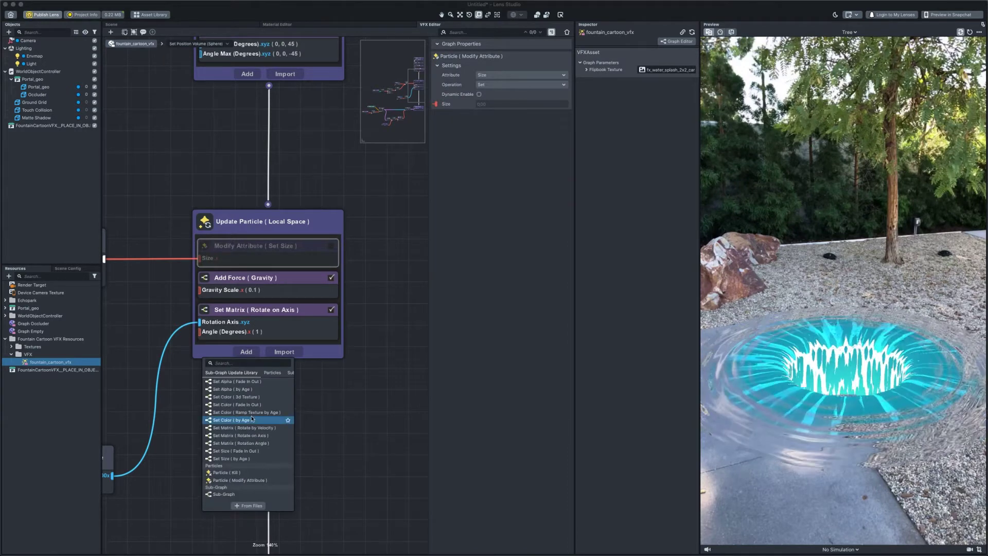
left_click(242, 459)
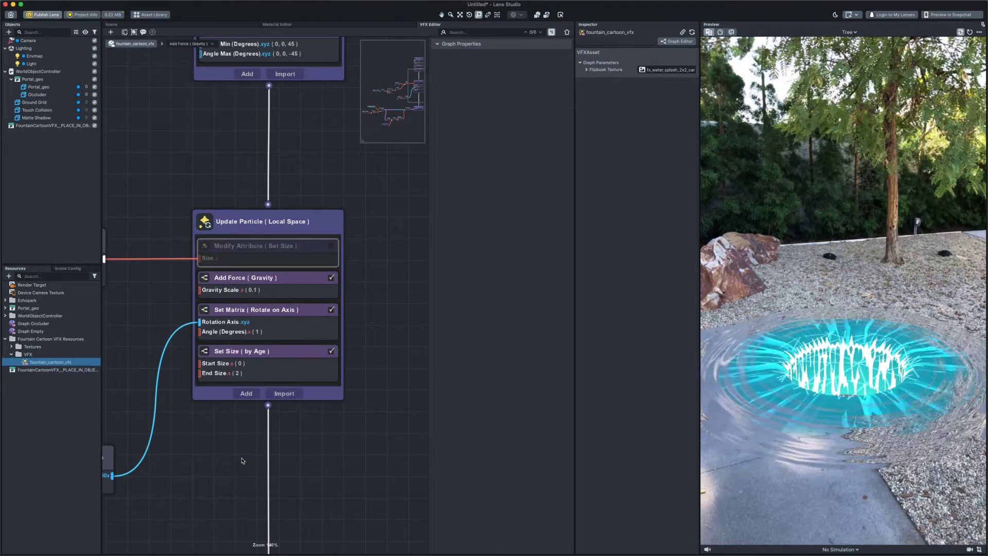
Set the Set Size (by Age) module's start size to 15 and end size to 30.
left_click(287, 354)
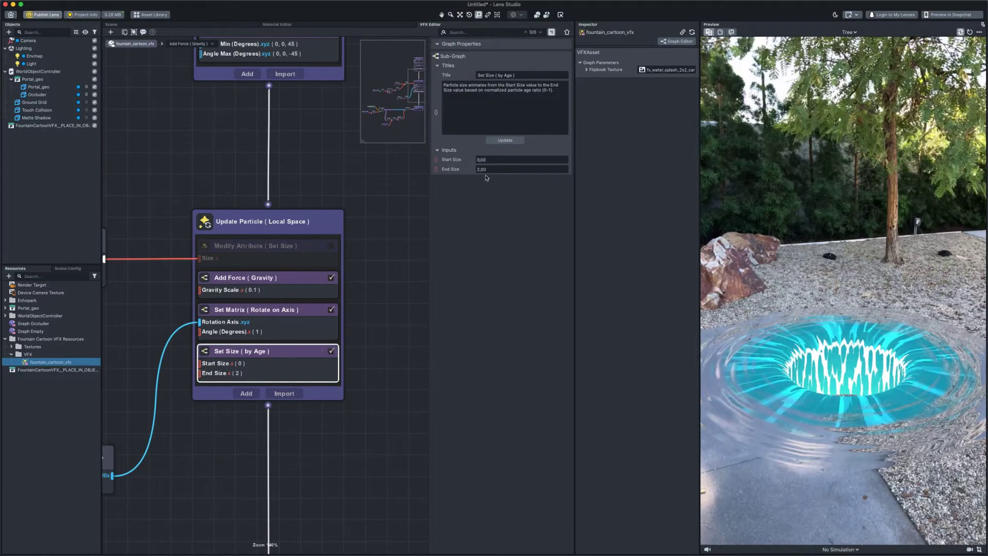
left_click(479, 160)
type("15")
key("Tab")
type("30")
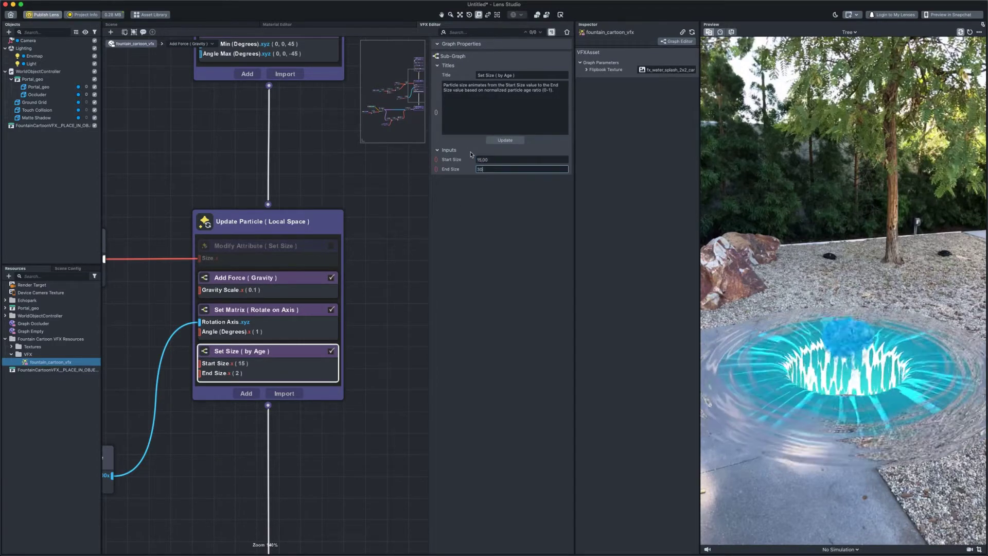
key("Return")
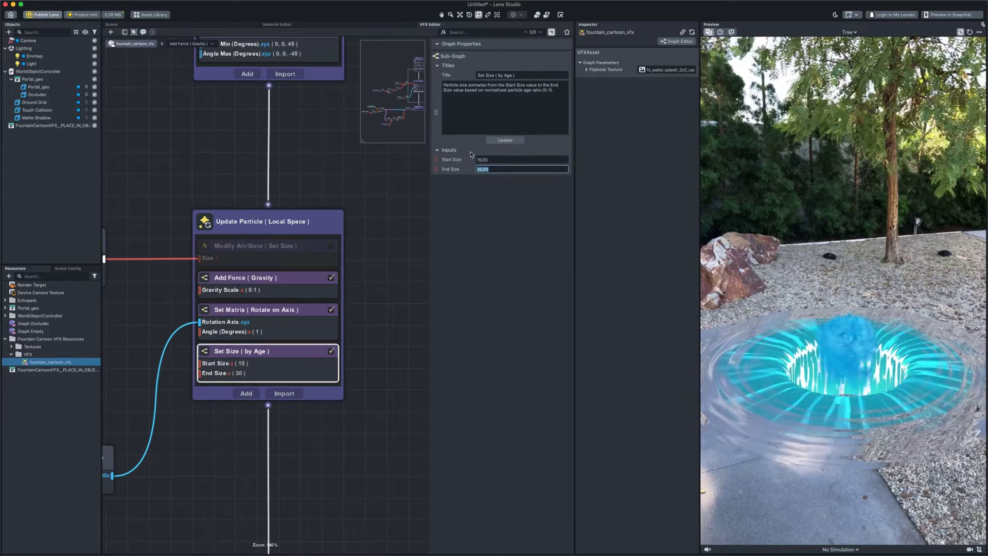
left_click(392, 312)
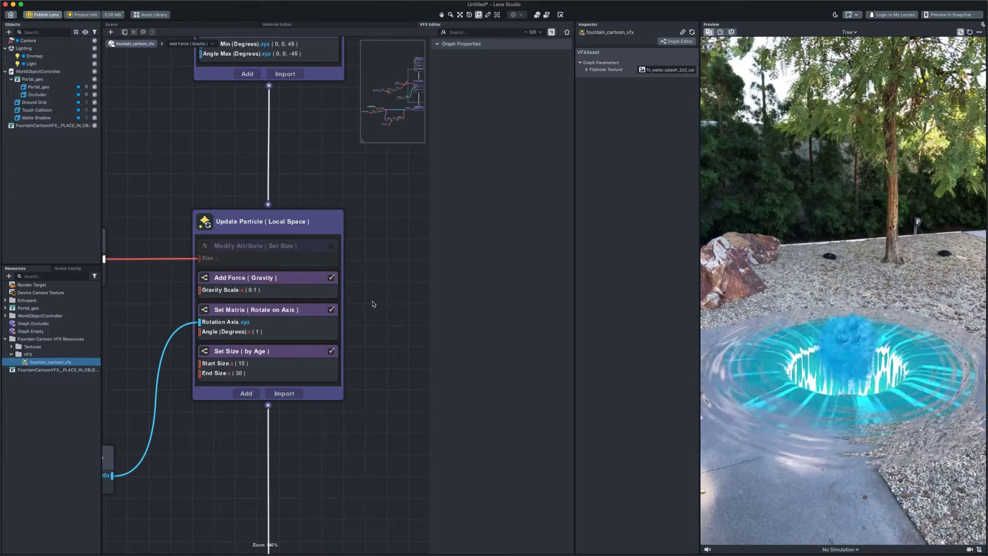
Set the Gravity Scale of the Add Force (Gravity) module to 0.05.
left_click(322, 281)
left_click(492, 160)
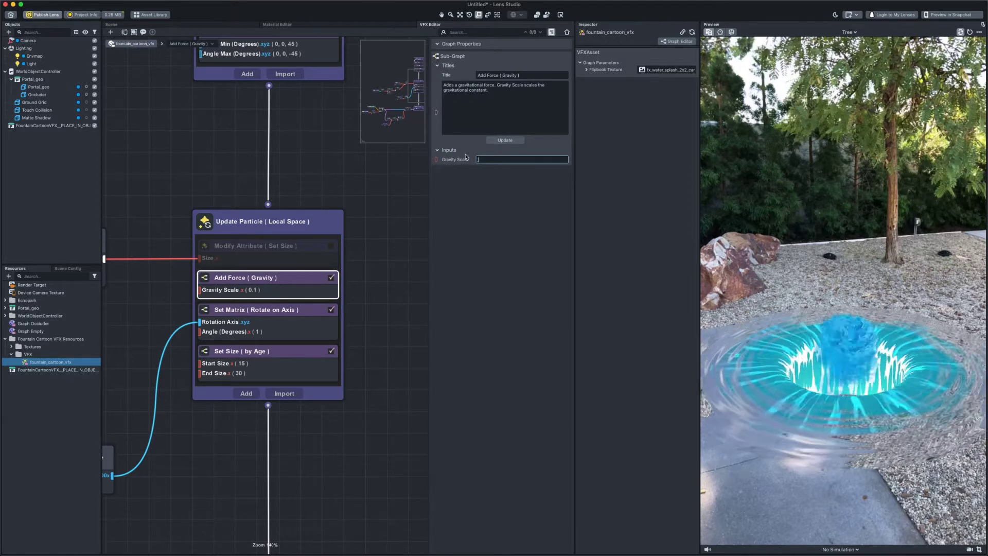
type("0,05")
key("Return")
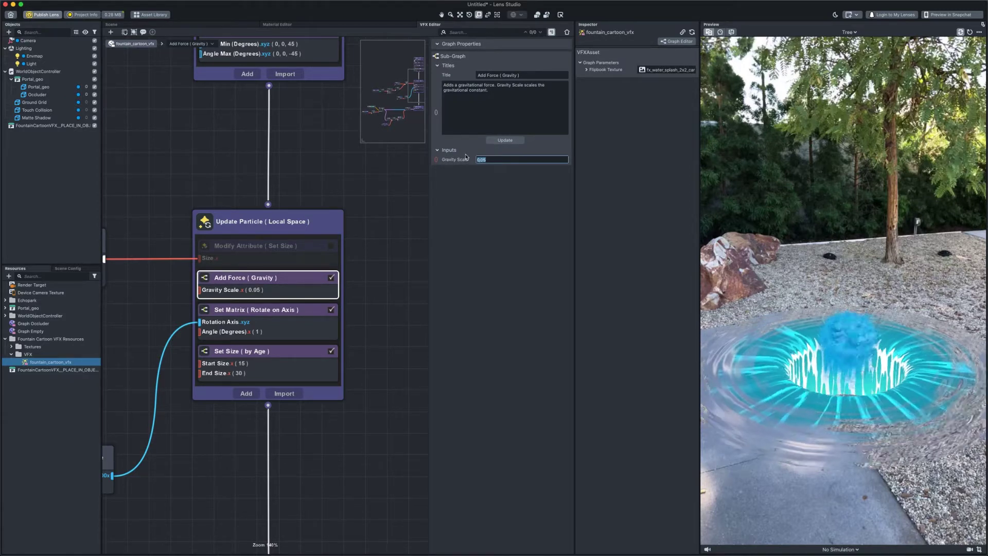
left_click(388, 295)
Add a Set Alpha (Fade In/Out) module to the Update Particle container with fade in time 0.1 and fade out time 0.3.
left_click(250, 394)
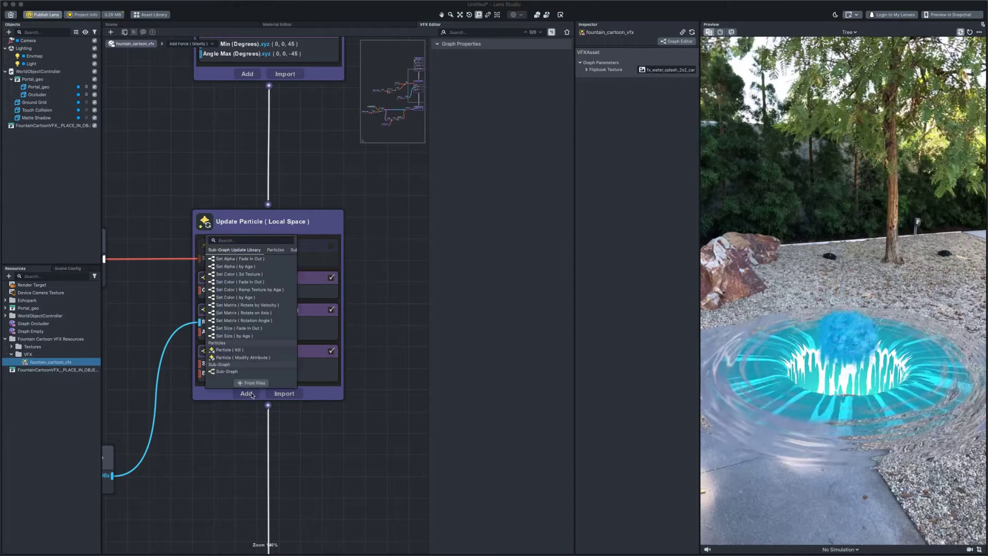
left_click(254, 261)
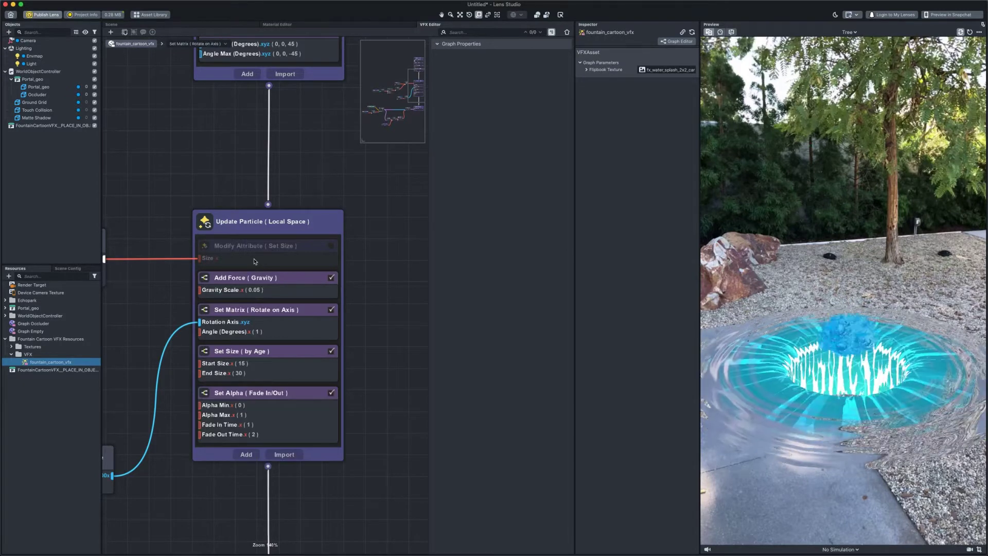
left_click(265, 396)
left_click(494, 178)
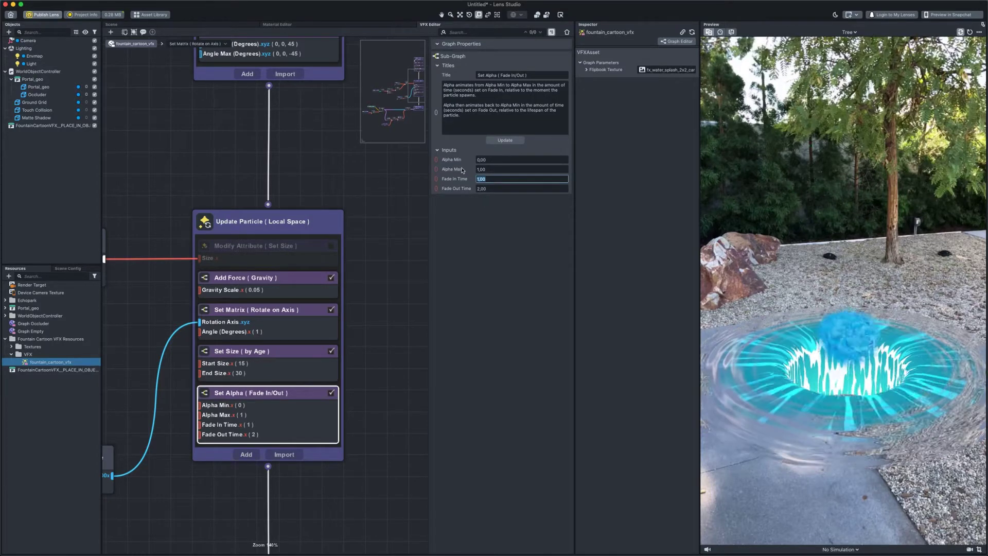
key("Tab")
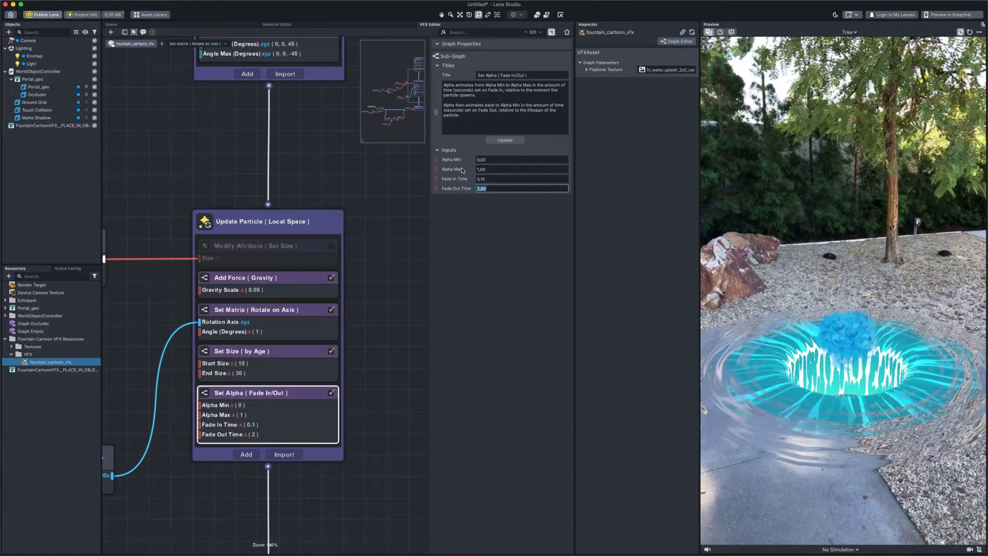
type("0,3")
key("Return")
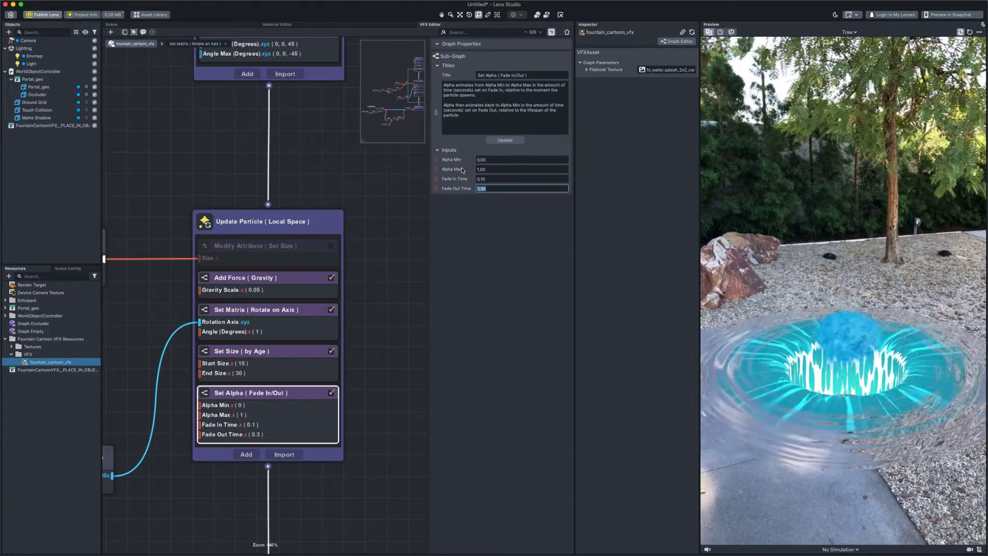
left_click(397, 295)
Change the attribute of the Particle (Get Attribute) node feeding the Subtract node to Color.
scroll(374, 327, "down", 5)
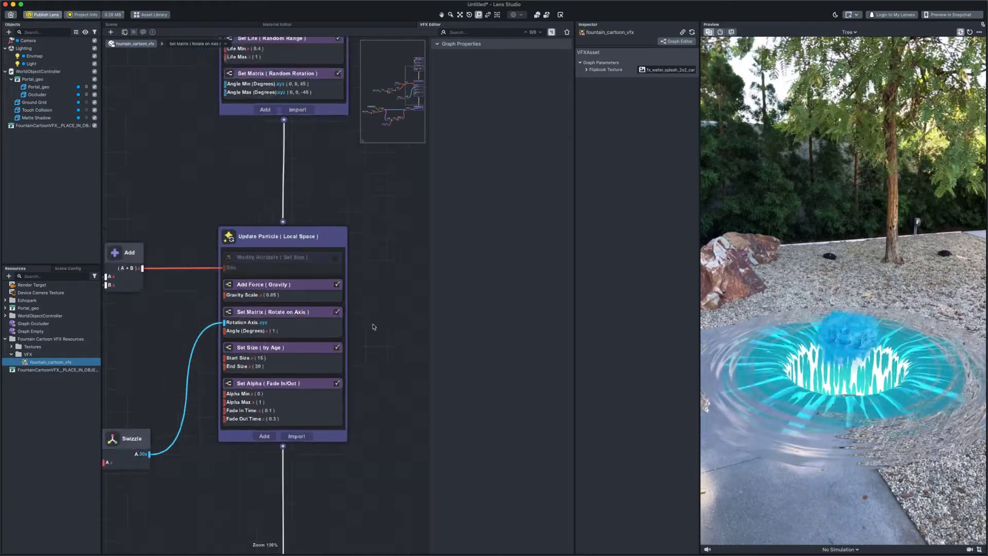
middle_click_drag(242, 422, 322, 289)
scroll(322, 288, "down", 1)
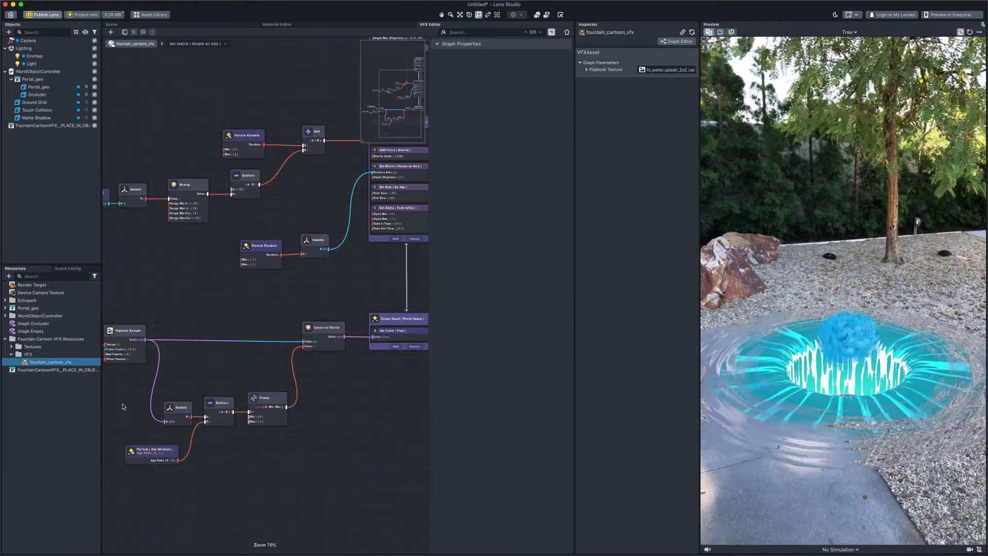
scroll(161, 456, "up", 4)
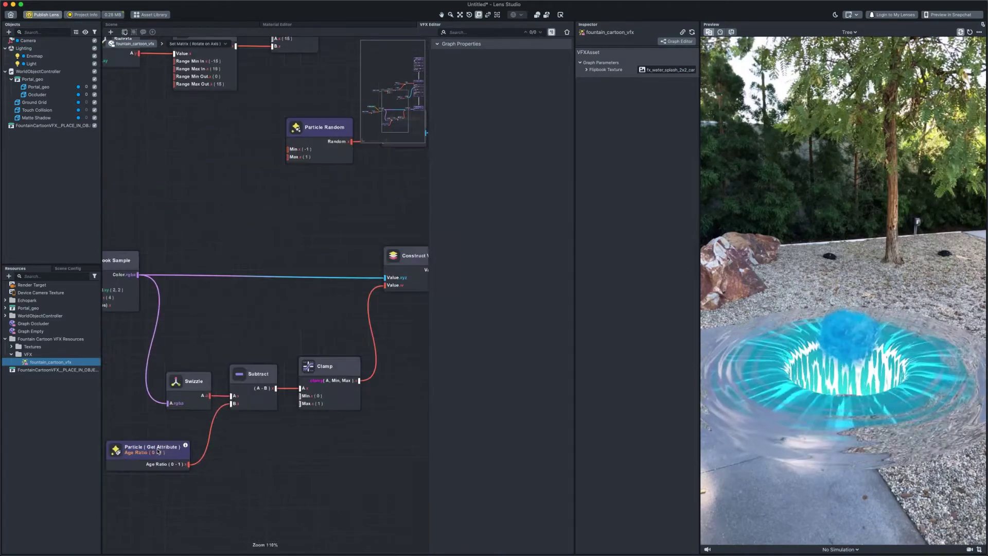
left_click(158, 452)
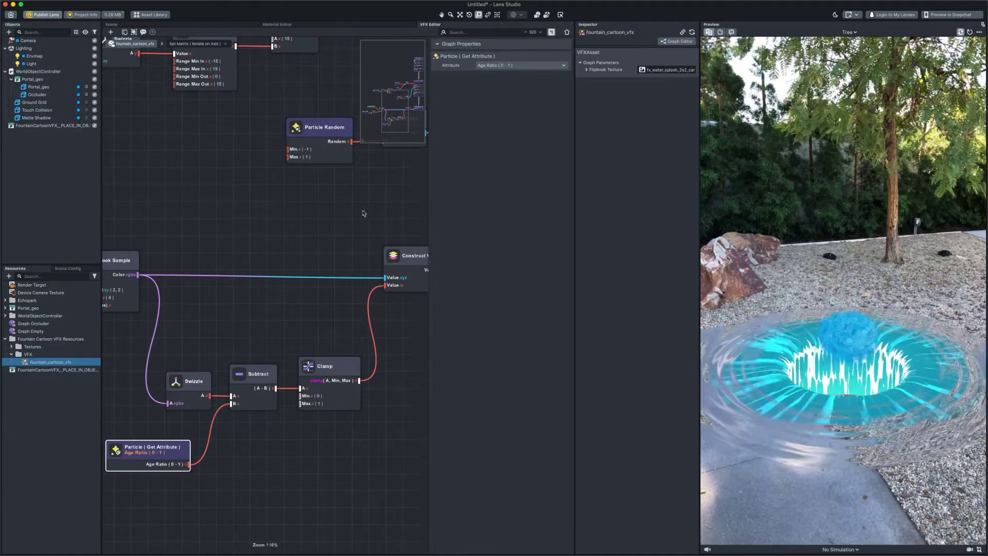
left_click(494, 65)
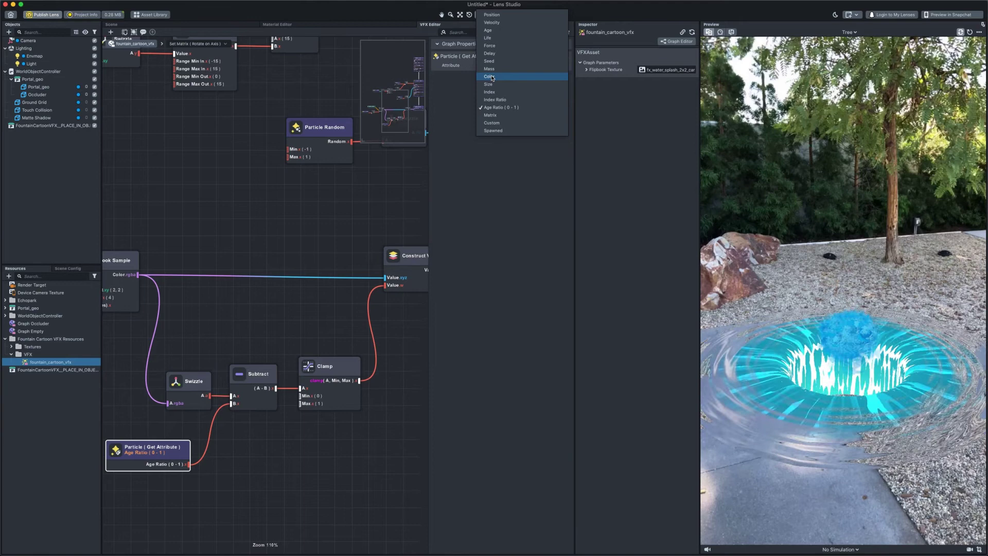
left_click(489, 77)
Insert a Swizzle node set to a between the Color attribute node and the Subtract node's B input.
left_click_drag(184, 443, 167, 482)
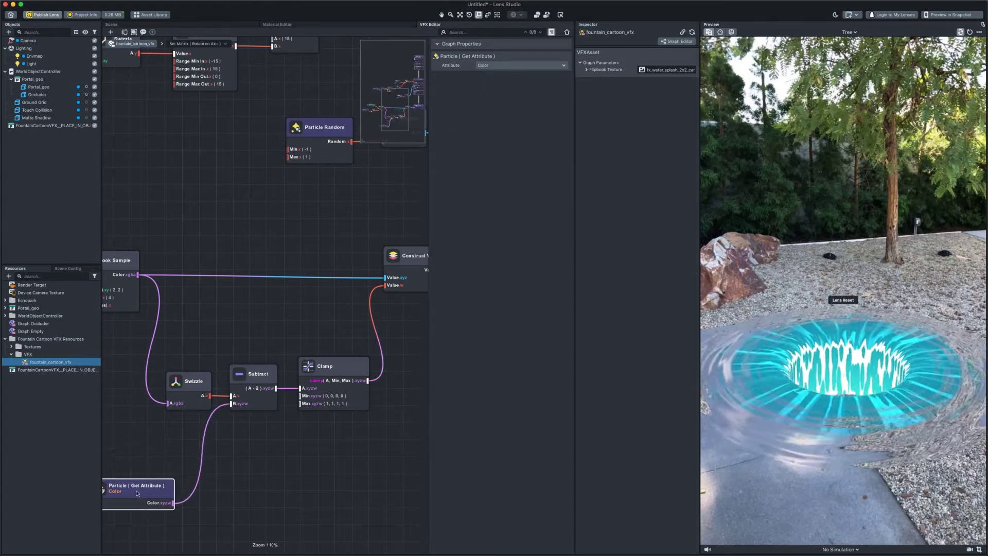
right_click(254, 462)
type("swi")
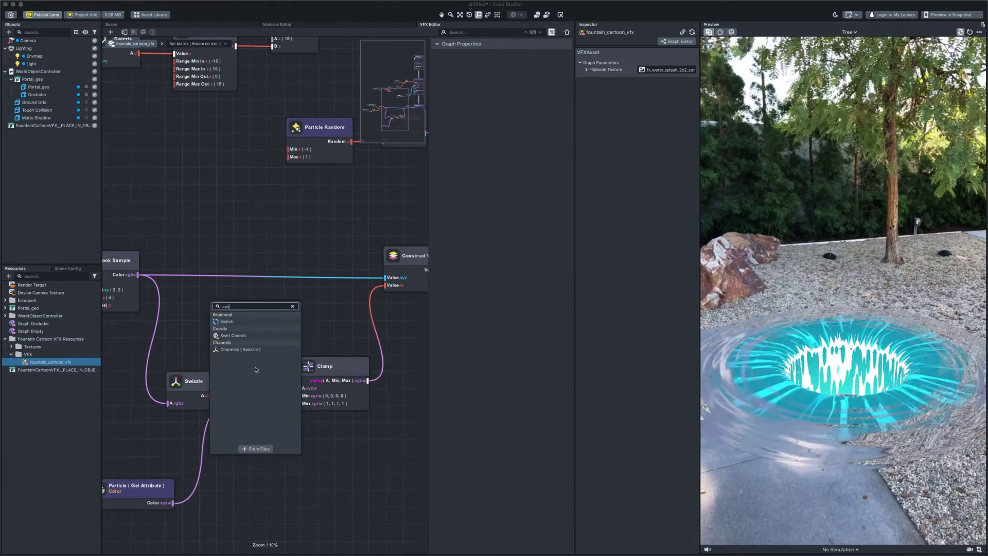
key("Return")
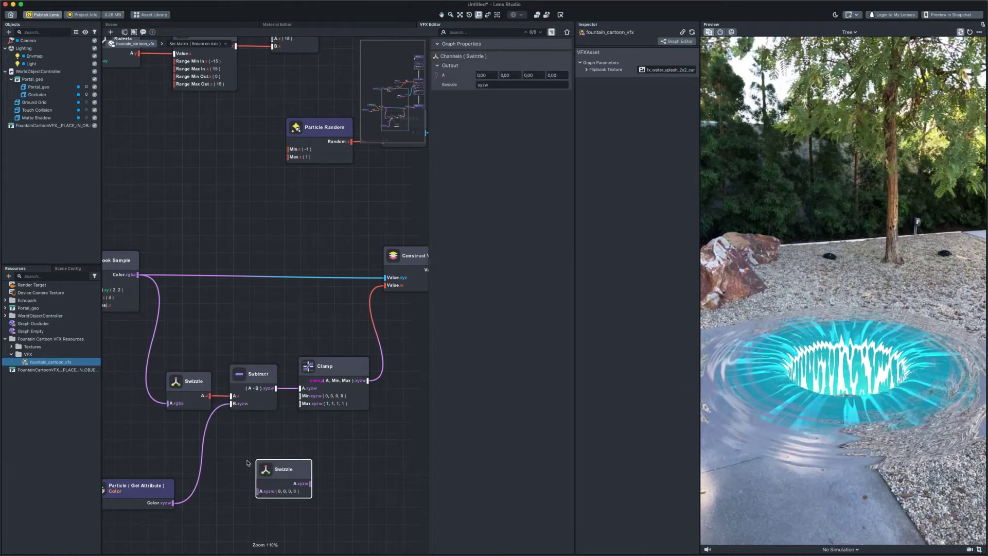
left_click_drag(278, 453, 219, 465)
double_click(520, 85)
type("a")
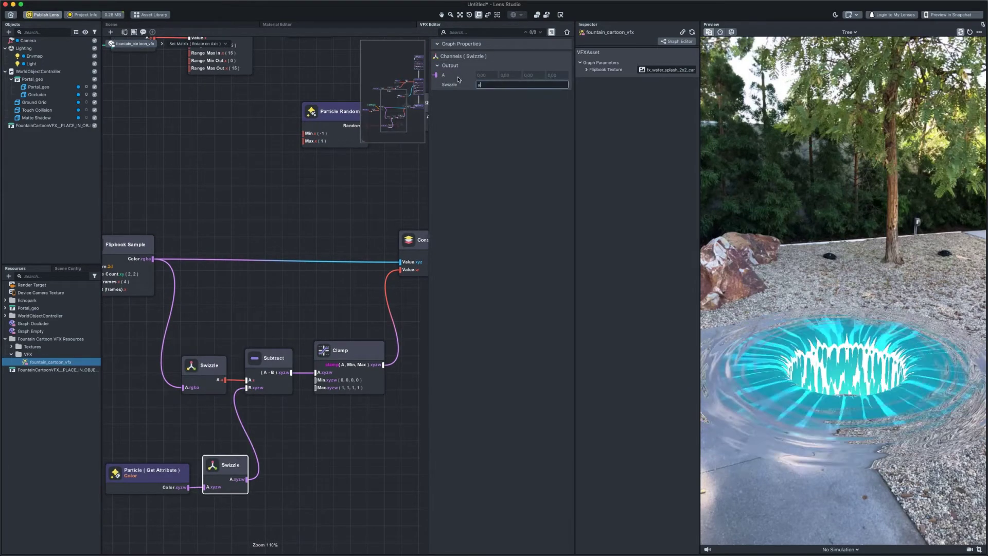
key("Return")
Replace the Subtract node with a Multiply node that takes both Swizzle outputs and feeds the Clamp node.
left_click(264, 386)
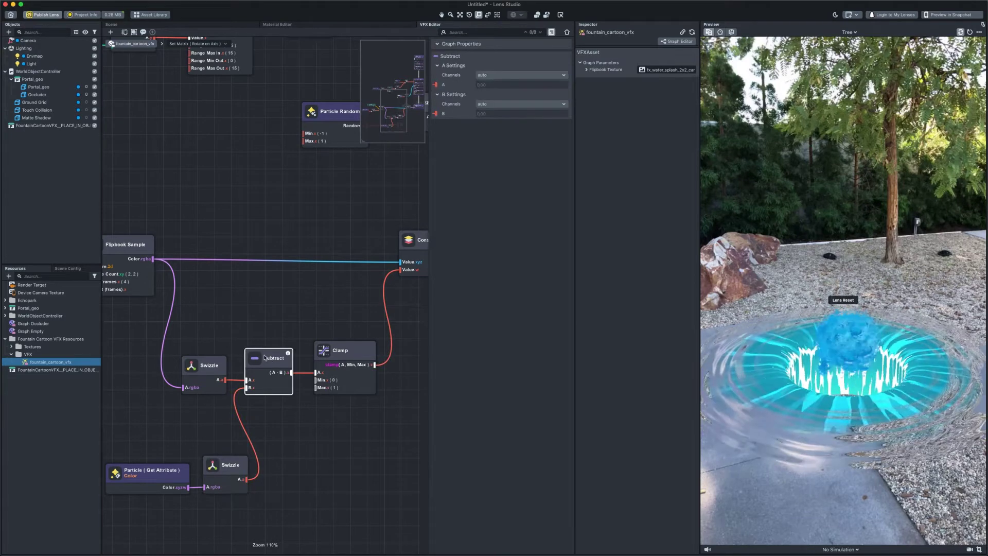
key("Delete")
right_click(264, 386)
type("mul")
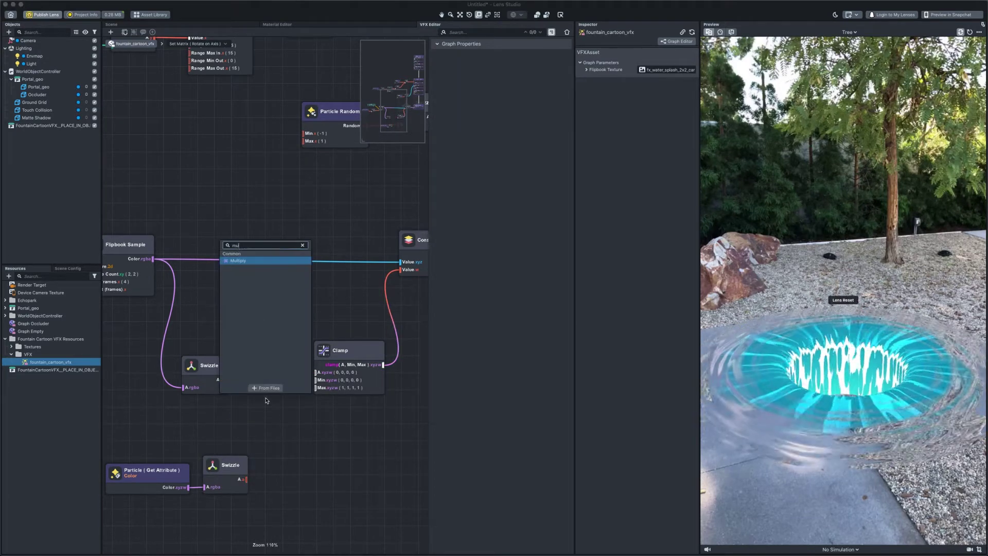
key("Return")
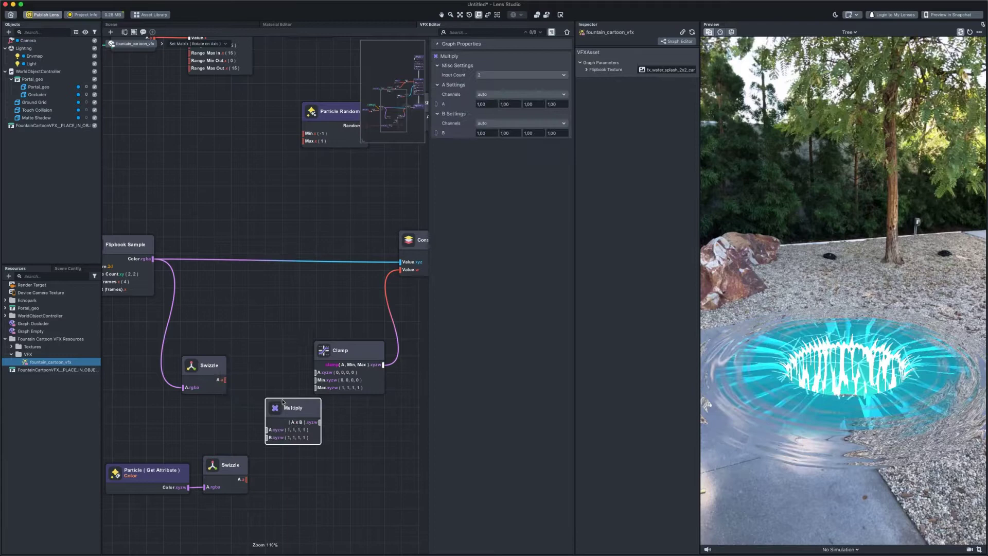
left_click_drag(283, 403, 317, 372)
left_click_drag(247, 479, 246, 391)
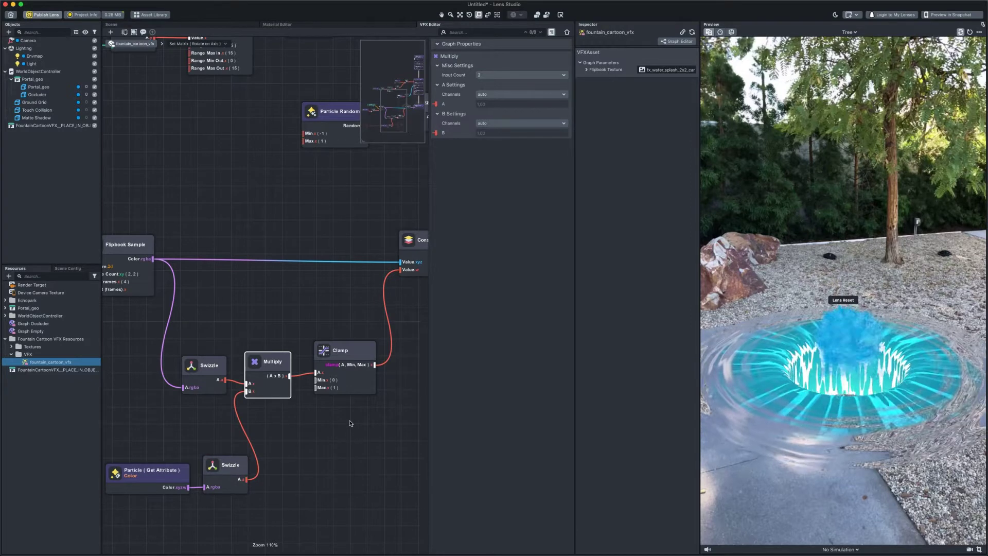
Insert a Luminance node on the color connection between the Flipbook Sample and Construct Vector nodes.
scroll(351, 423, "down", 2)
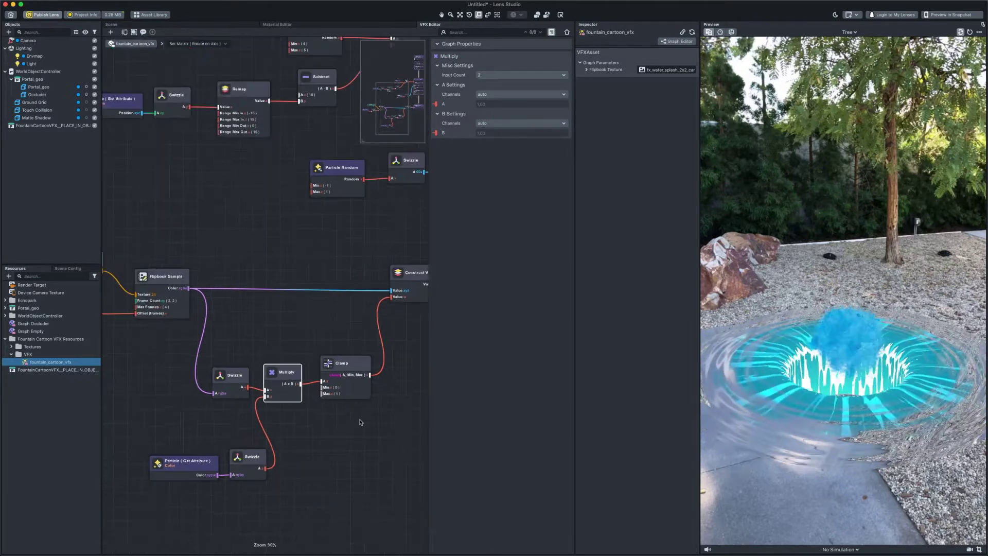
left_click(281, 270)
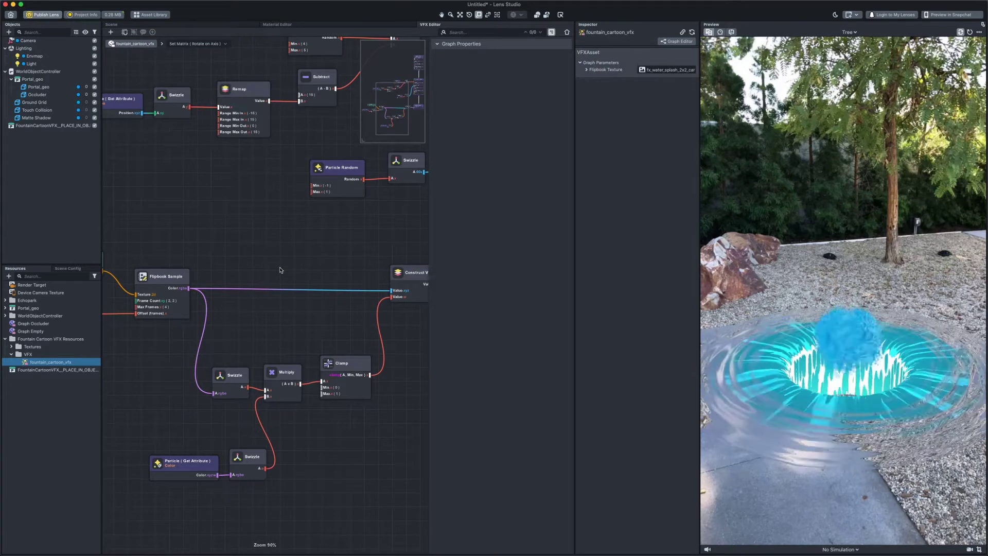
right_click(281, 271)
type("lum")
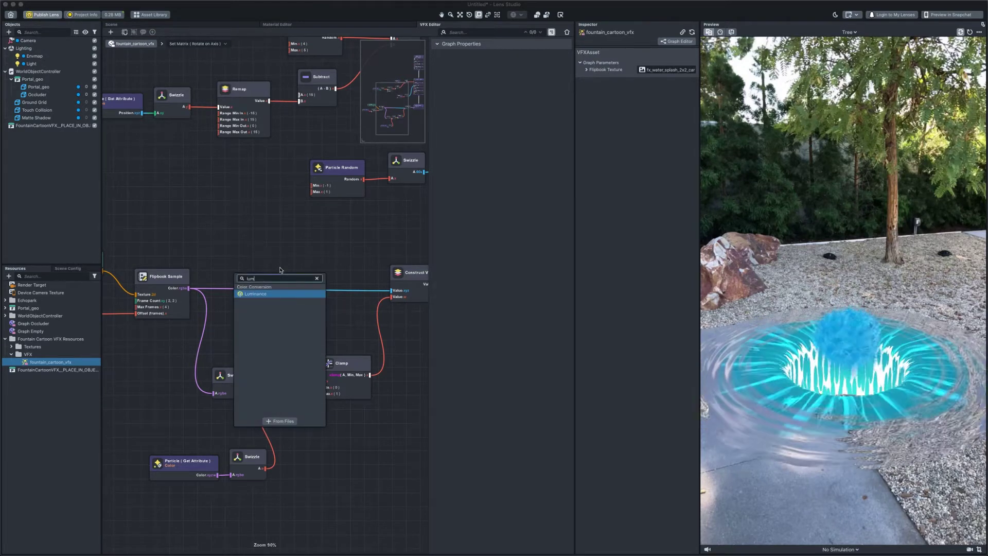
left_click(263, 297)
left_click_drag(296, 273, 223, 273)
Insert a Multiply node after the Luminance node and set its B value to 1.5.
right_click(269, 297)
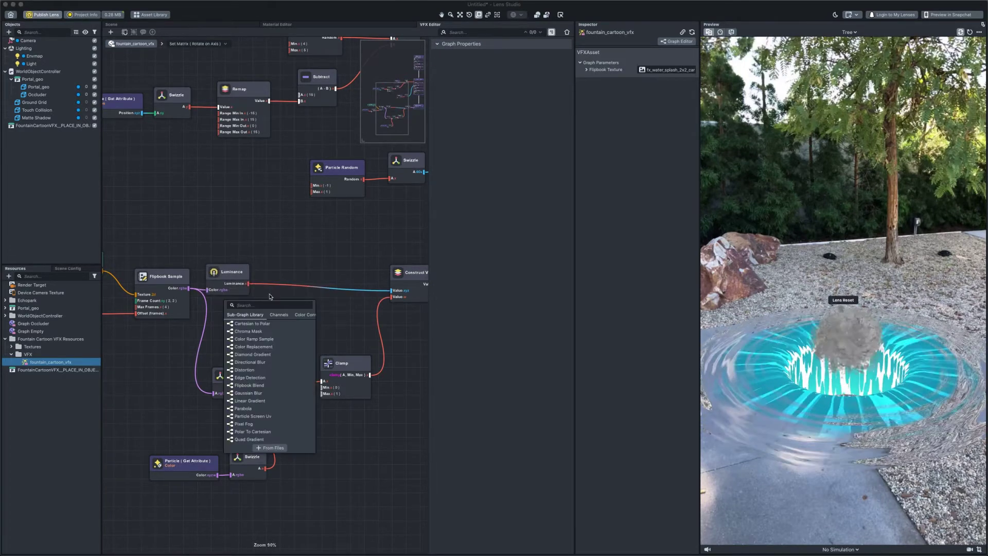
type("multiply")
key("Return")
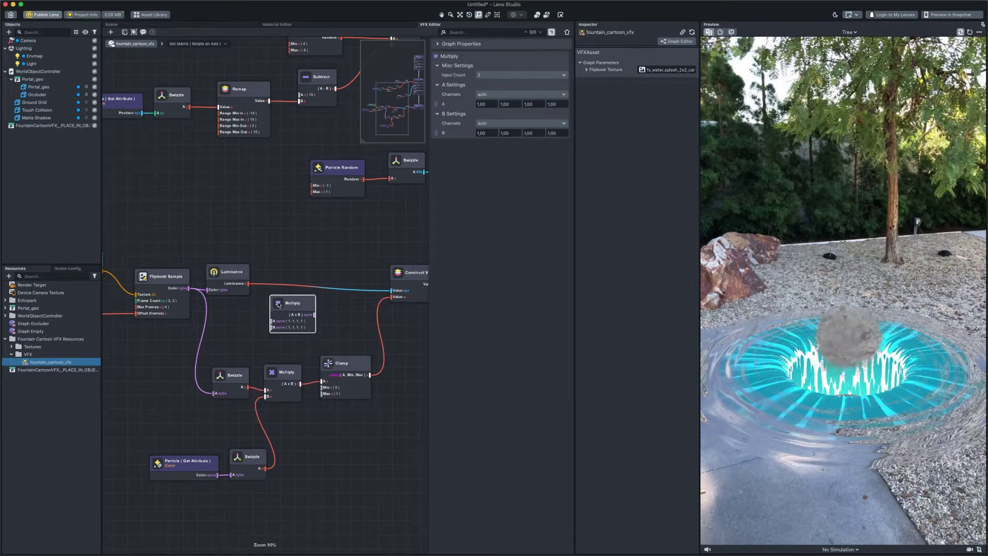
left_click_drag(278, 305, 268, 272)
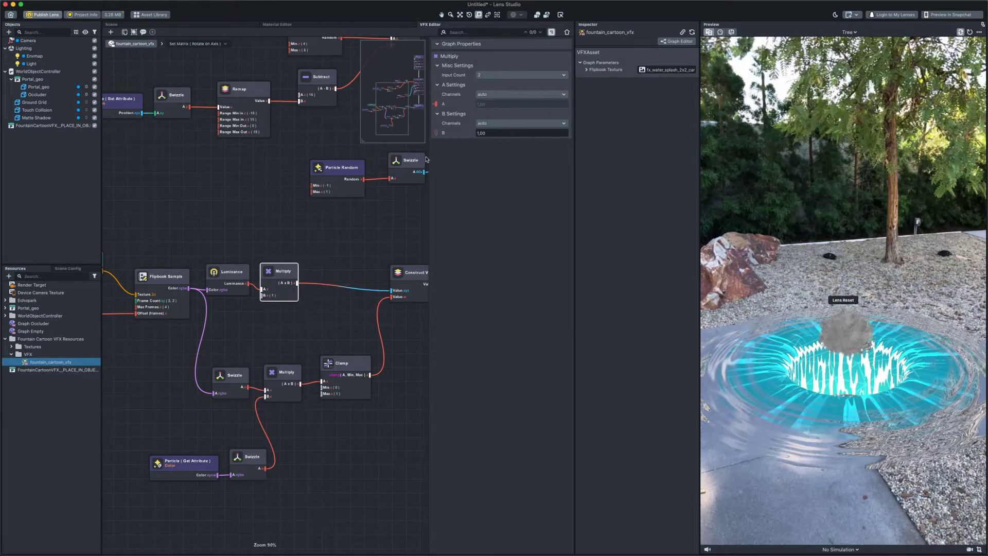
left_click(503, 134)
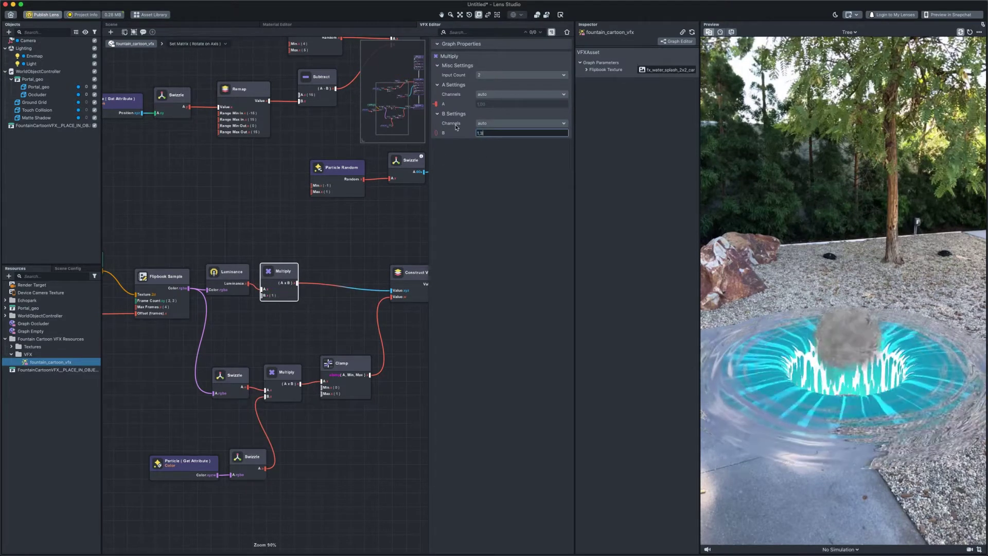
left_click(327, 302)
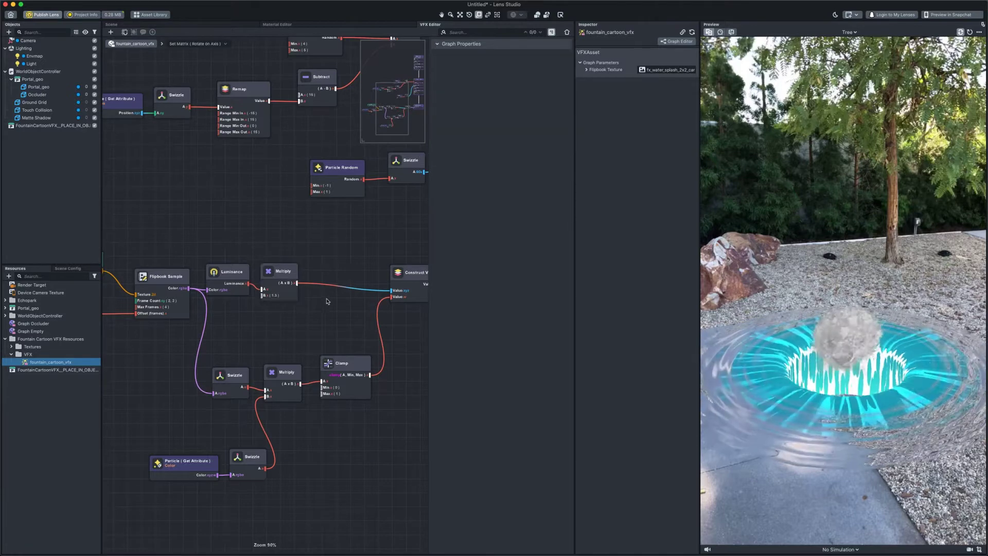
Insert a Mix node before the Construct Vector node, with the luminance Multiply output driving its Ratio input.
right_click(327, 301)
type("mix")
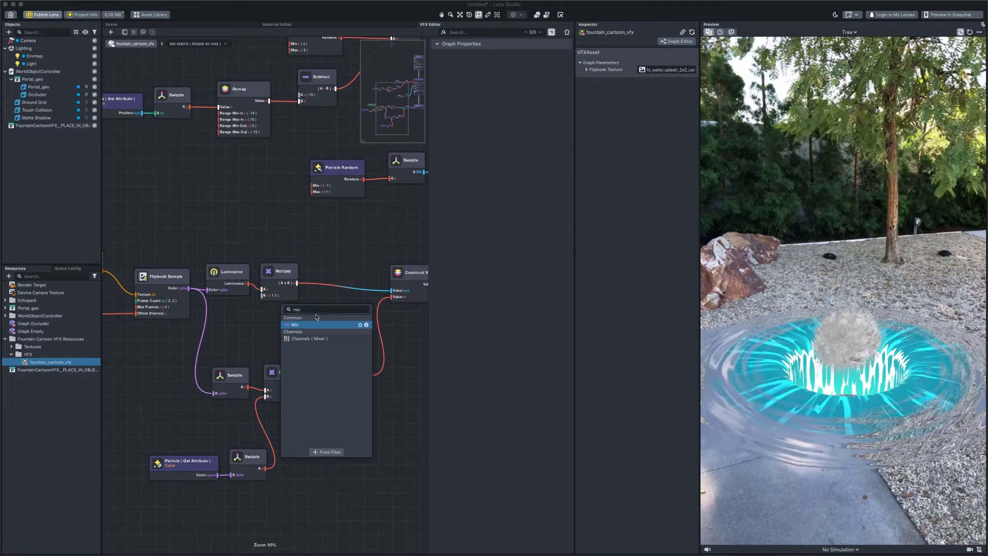
key("Return")
left_click_drag(332, 299, 391, 291)
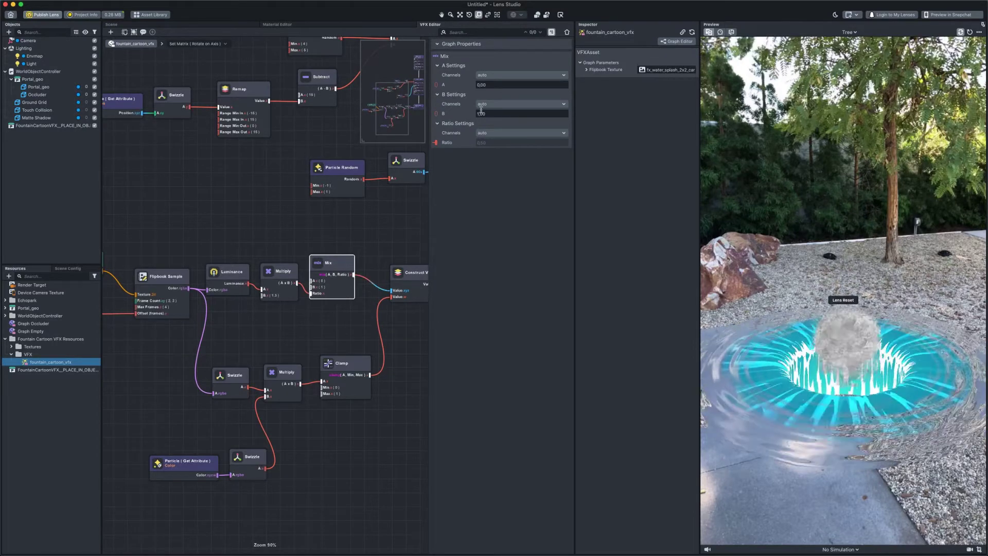
Set the Mix node's A channels to rgba and its A color to the turquoise swatch.
left_click(494, 75)
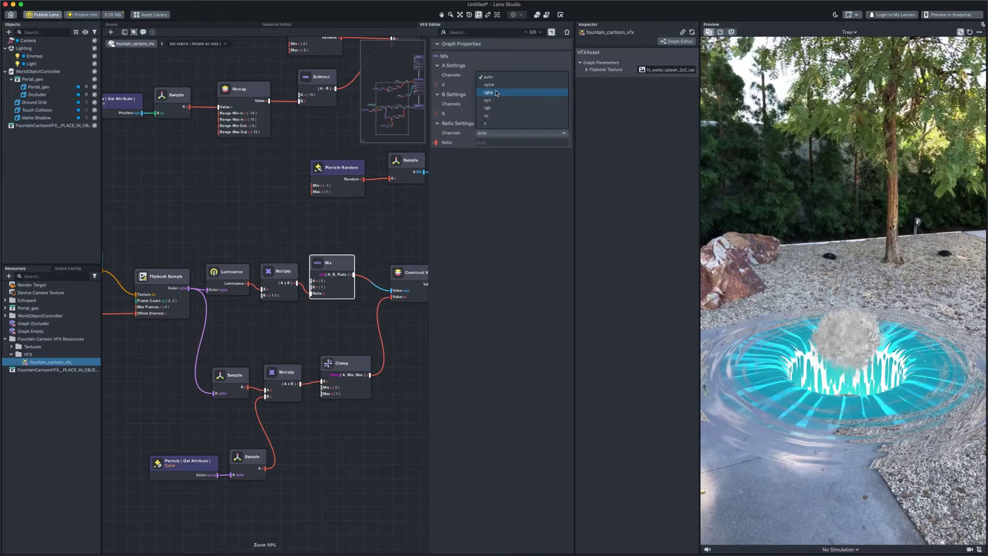
left_click(490, 92)
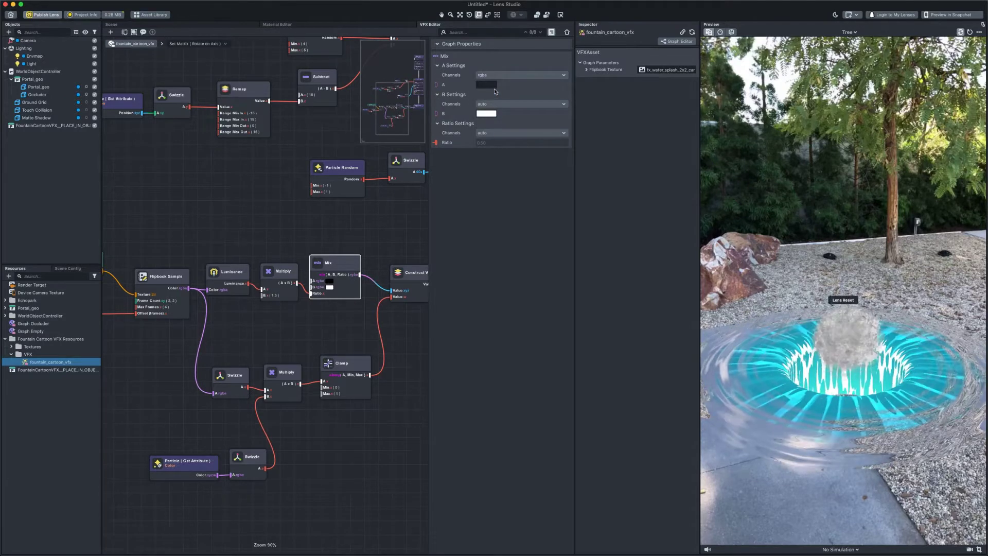
left_click(486, 85)
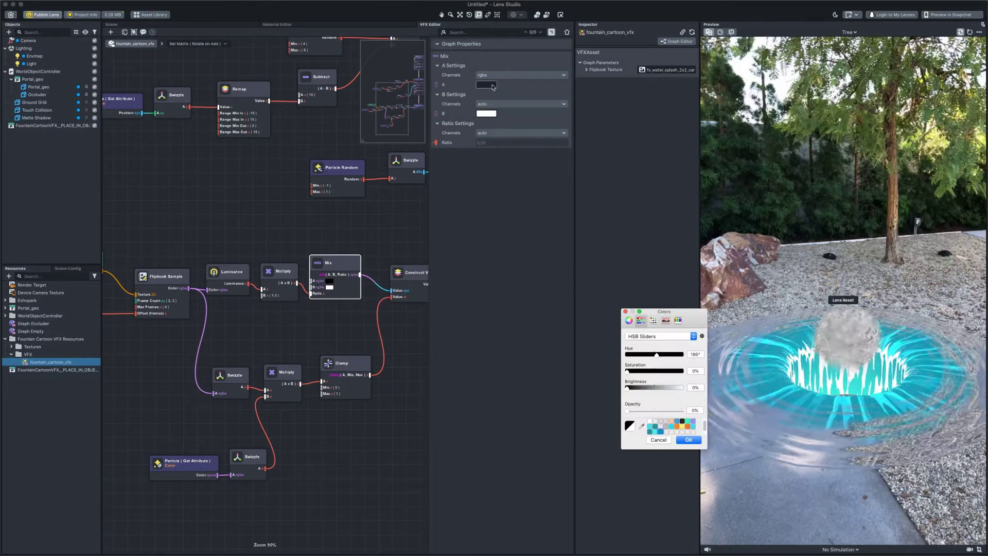
left_click(655, 431)
left_click(688, 440)
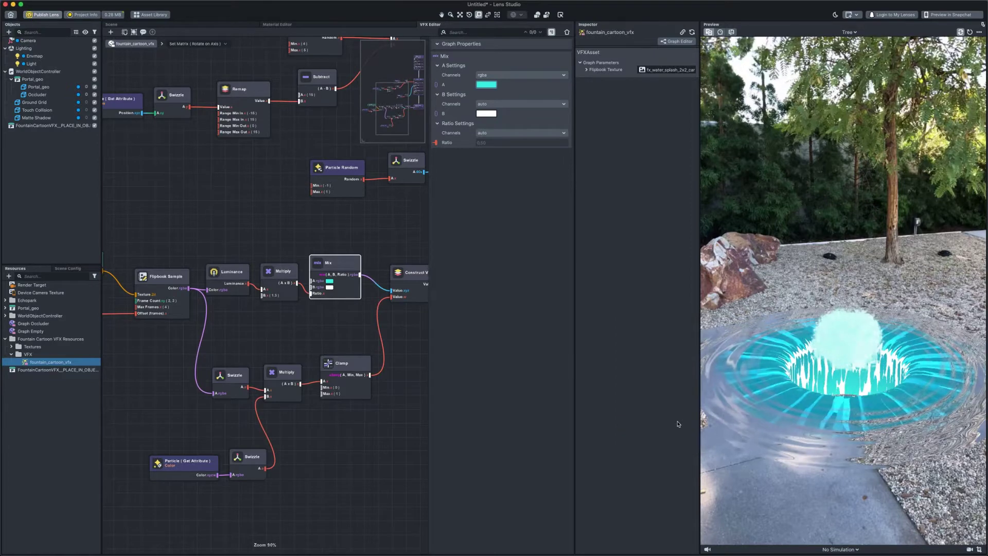
left_click(384, 243)
Delete the Set Position Volume (Sphere) module from the Spawn Particle container.
scroll(384, 243, "down", 2)
middle_click_drag(384, 244, 155, 482)
middle_click_drag(311, 223, 311, 329)
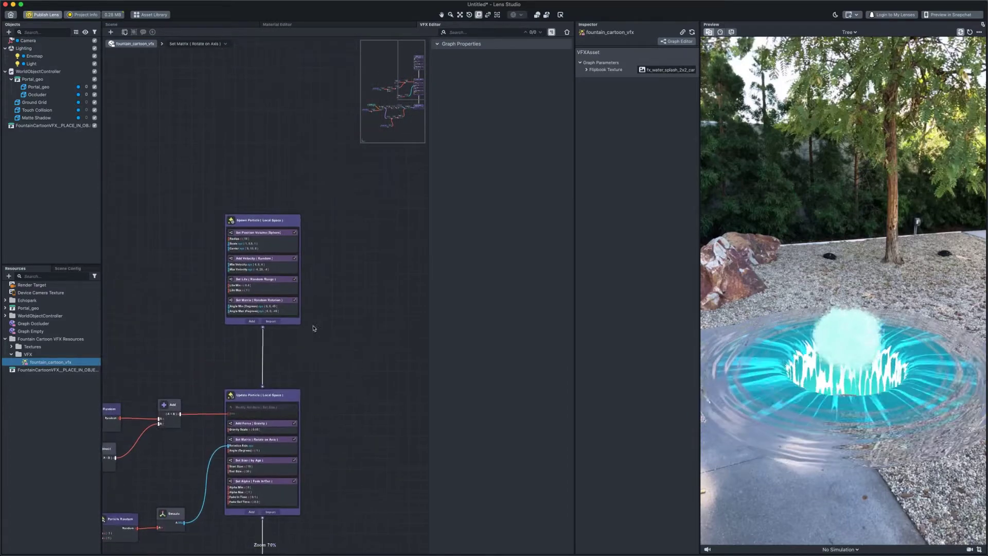
scroll(286, 238, "up", 1)
scroll(286, 239, "up", 4)
left_click(281, 231)
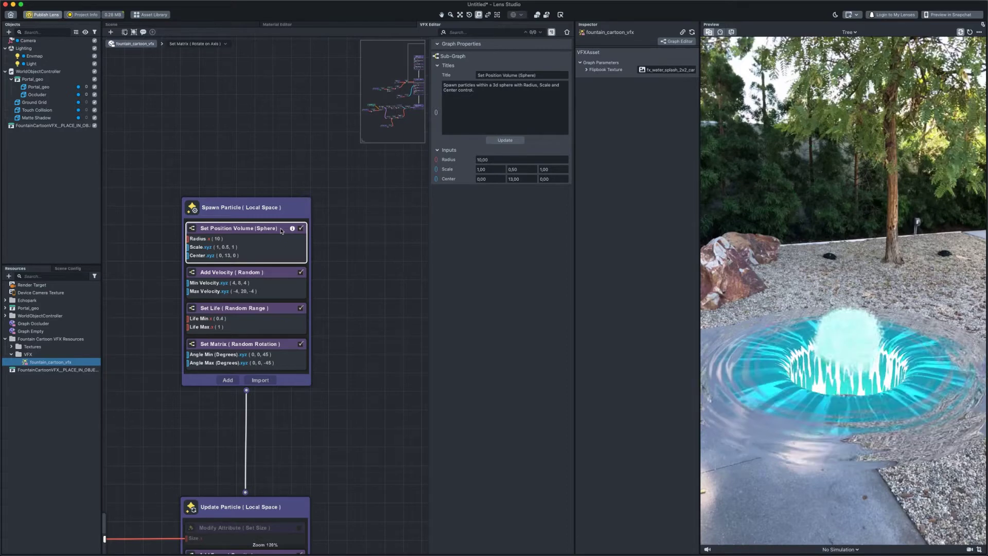
key("Delete")
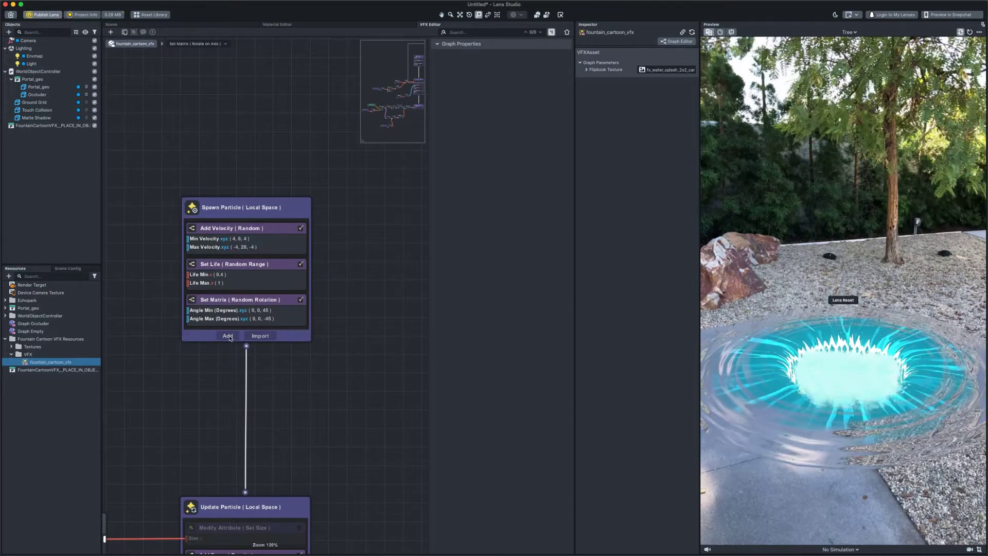
Add a Set Position Volume (Torus) module to the Spawn Particle container and select it.
left_click(228, 336)
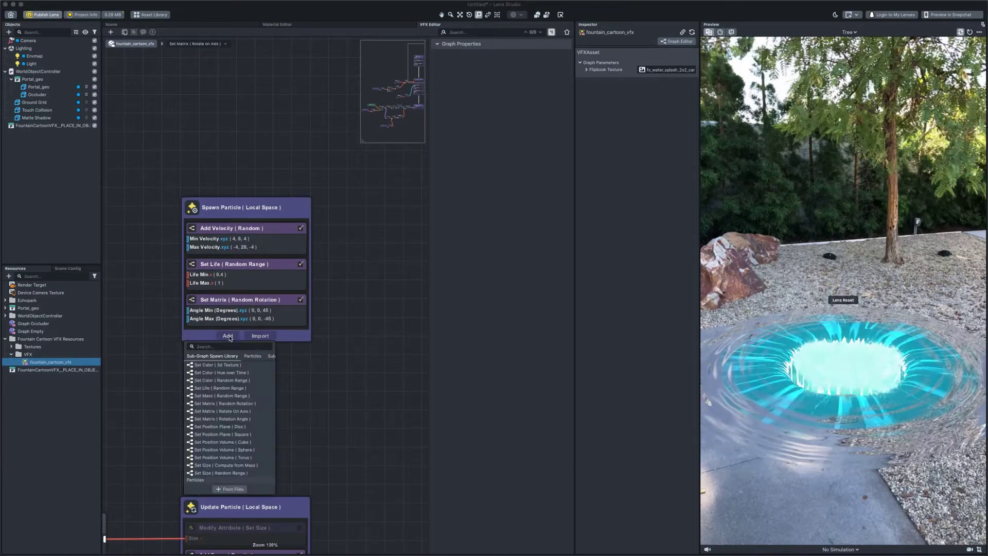
left_click(244, 458)
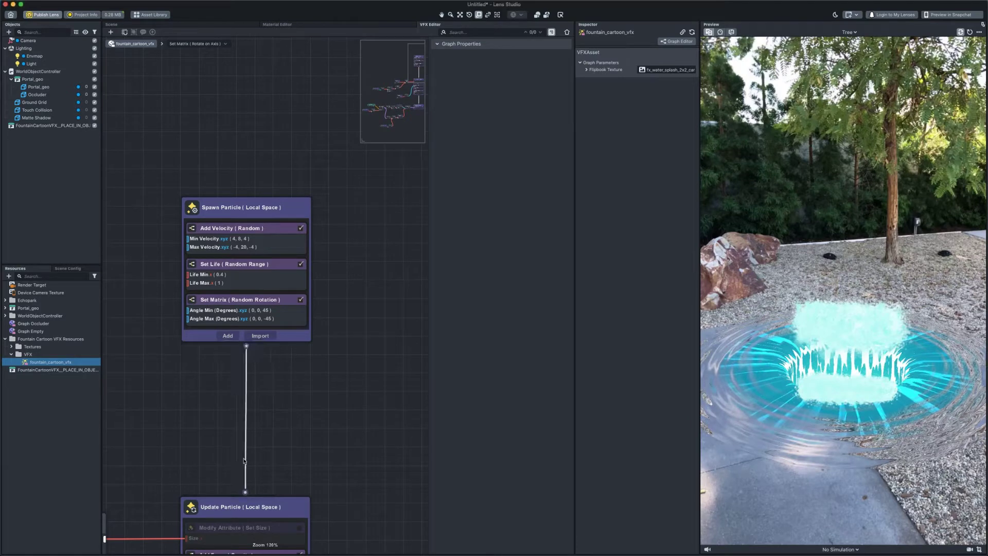
left_click(284, 343)
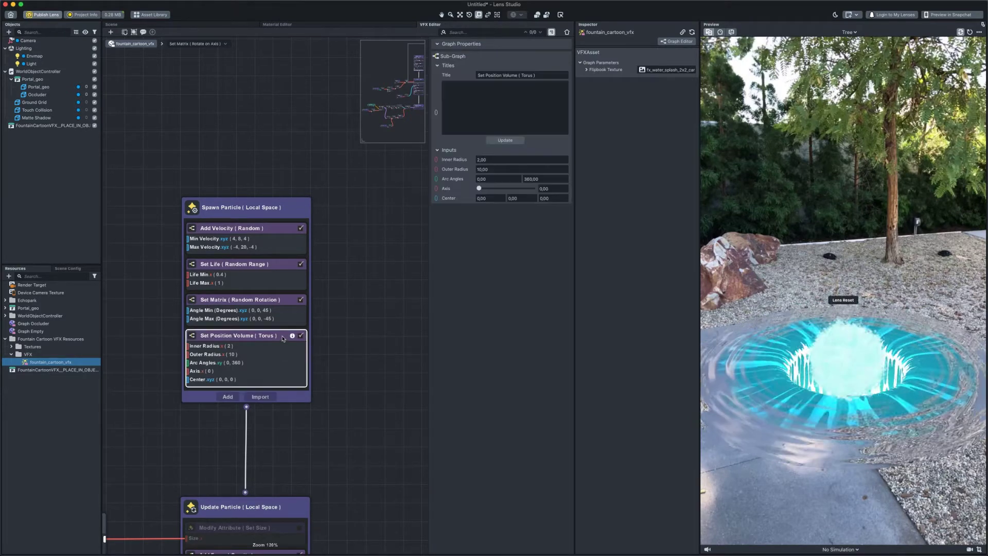
Set the torus position module's Outer Radius to 26 and its Axis to 1.
double_click(485, 169)
left_click_drag(473, 167, 473, 168)
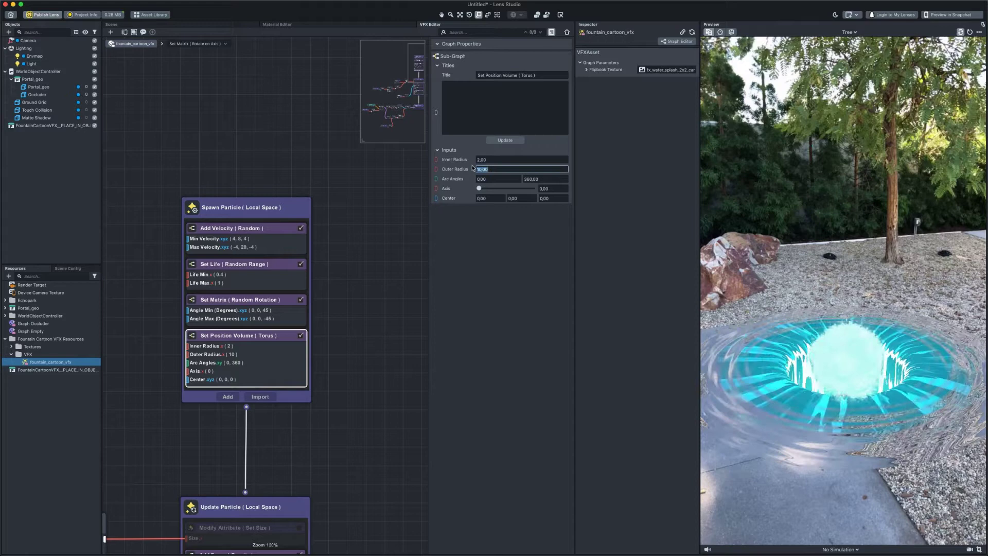
type("26")
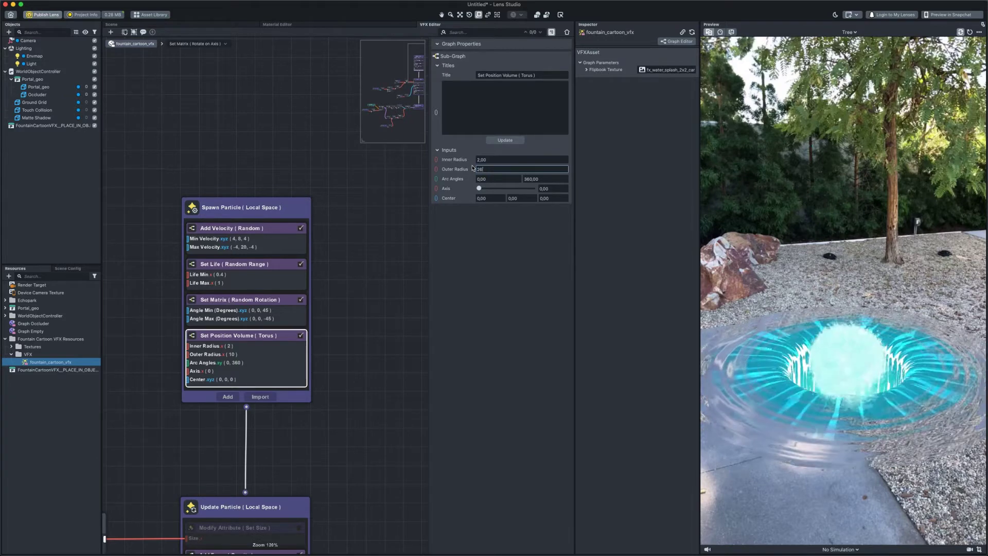
key("Return")
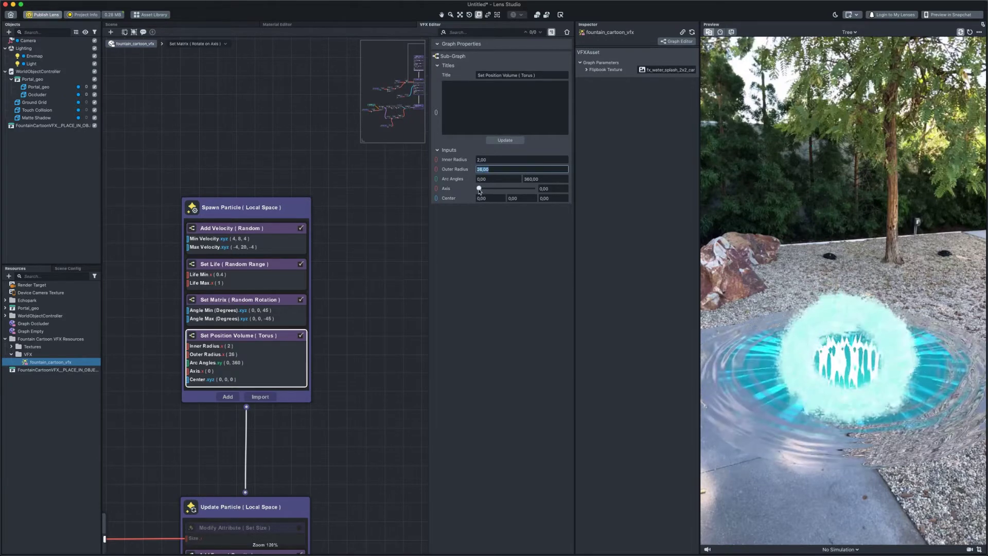
left_click(479, 189)
left_click_drag(492, 190, 495, 191)
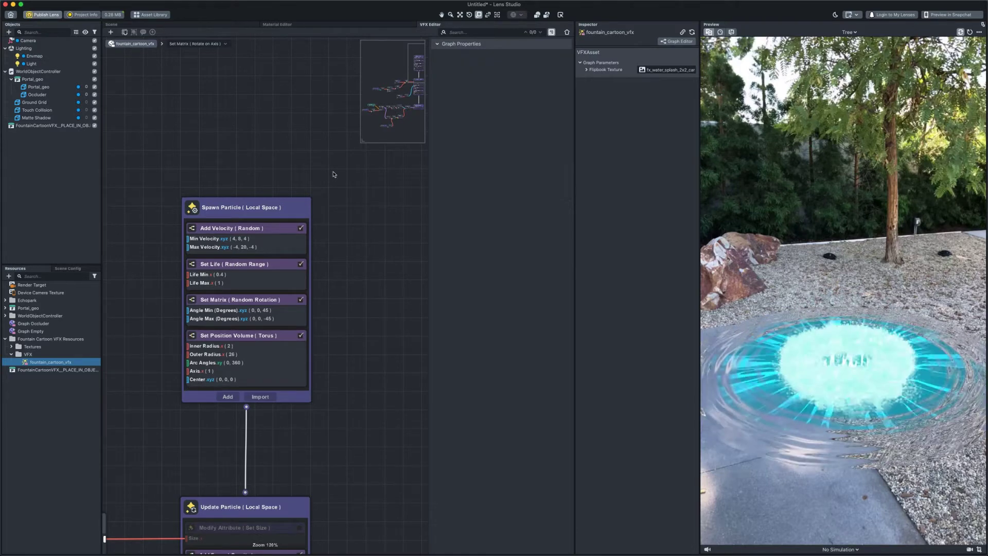
Switch to the scene view and hide the Occluder object under Portal_geo.
left_click(197, 25)
middle_click_drag(334, 235, 206, 191)
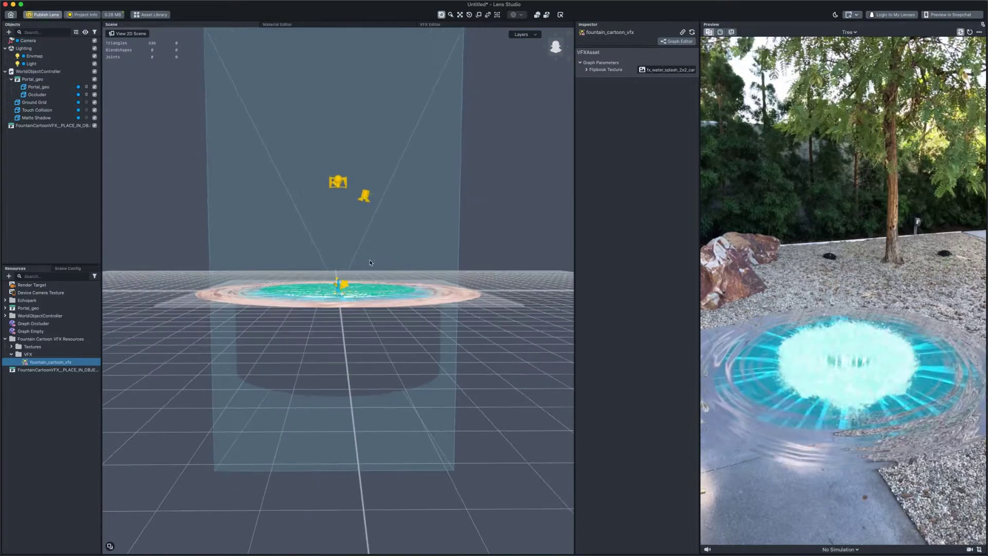
left_click(90, 95)
left_click(95, 95)
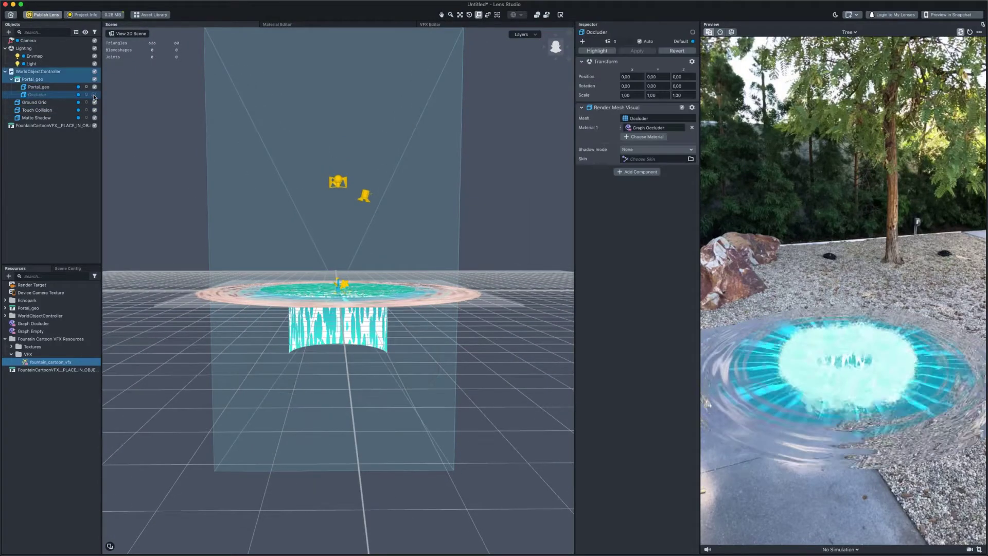
Move the FountainCartoonVFX object straight down to the base of the portal, at about -32.4 in Y.
left_click(47, 125)
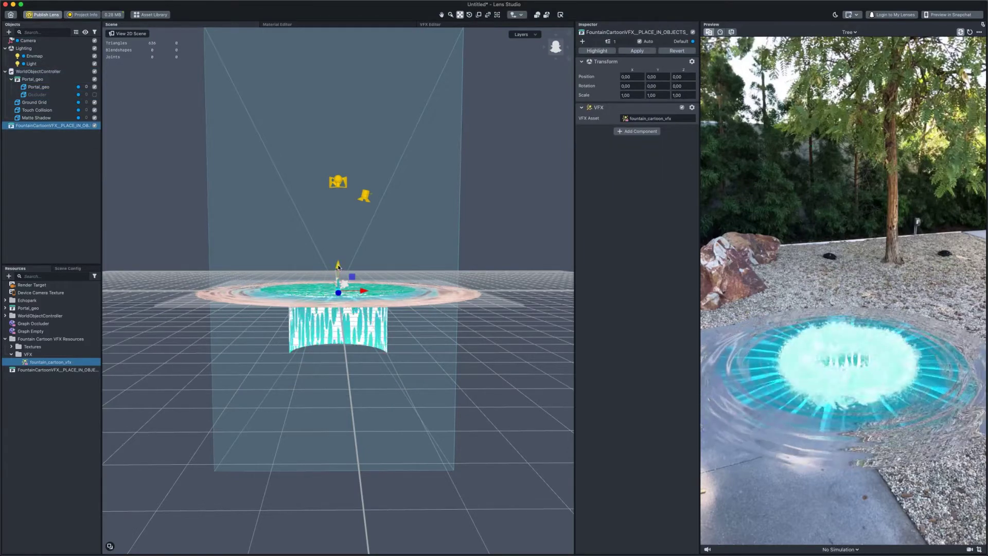
left_click_drag(338, 267, 340, 320)
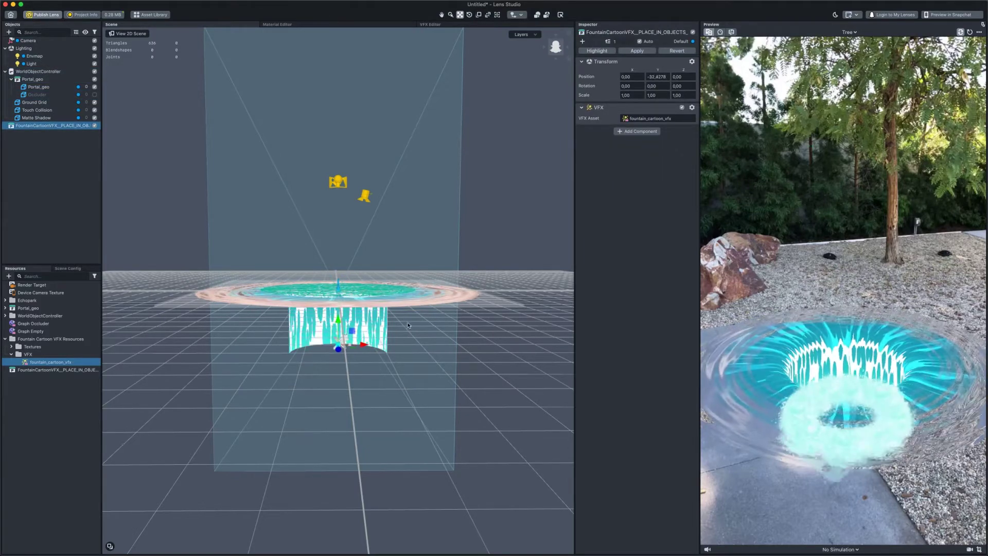
mouse_move(408, 326)
left_mouse_down("alt")
mouse_move(408, 309)
mouse_move(406, 338)
left_mouse_up("alt")
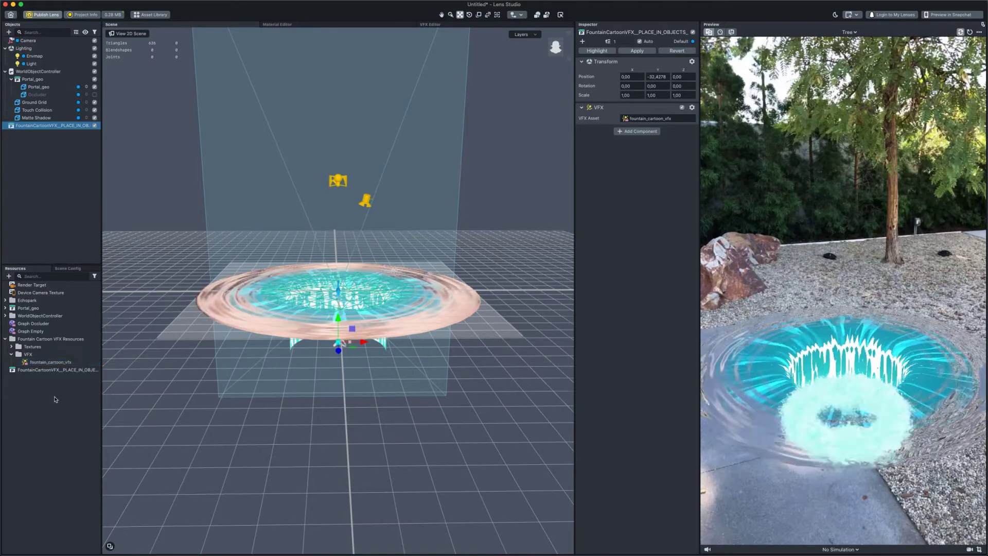
Reopen the fountain_cartoon_vfx graph and set the Output Quad container's Depth Function to LessEqual.
left_click(55, 364)
double_click(55, 364)
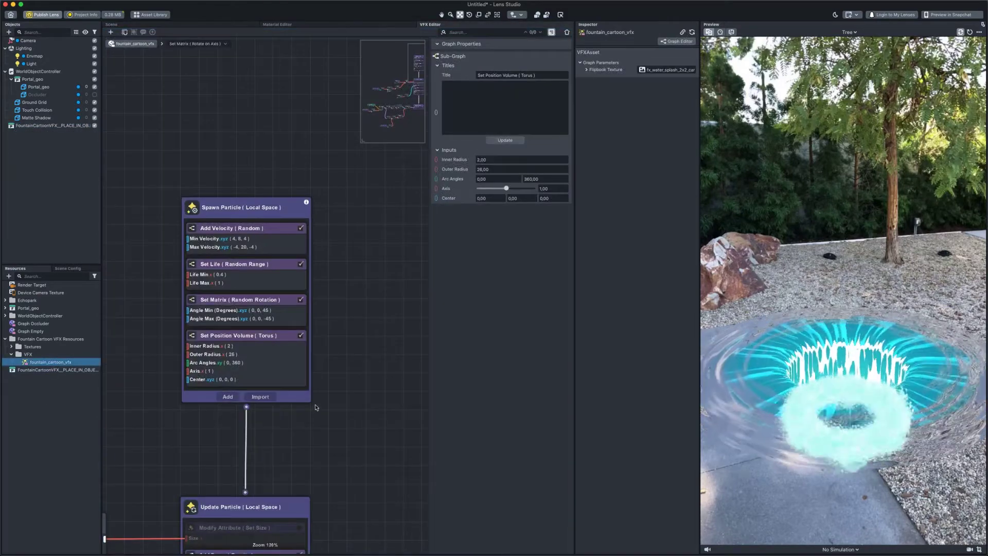
scroll(346, 406, "down", 5)
middle_click_drag(346, 509, 366, 245)
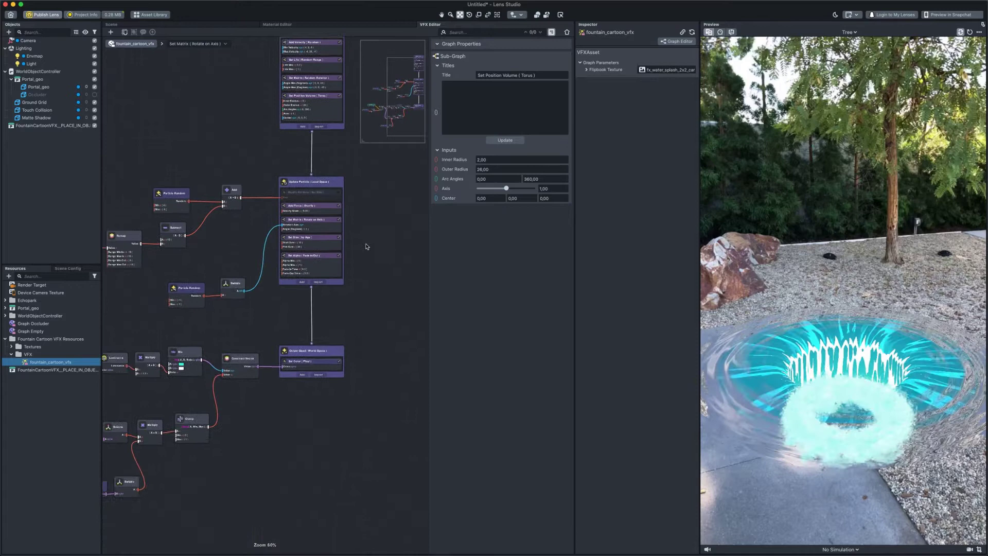
scroll(325, 354, "up", 3)
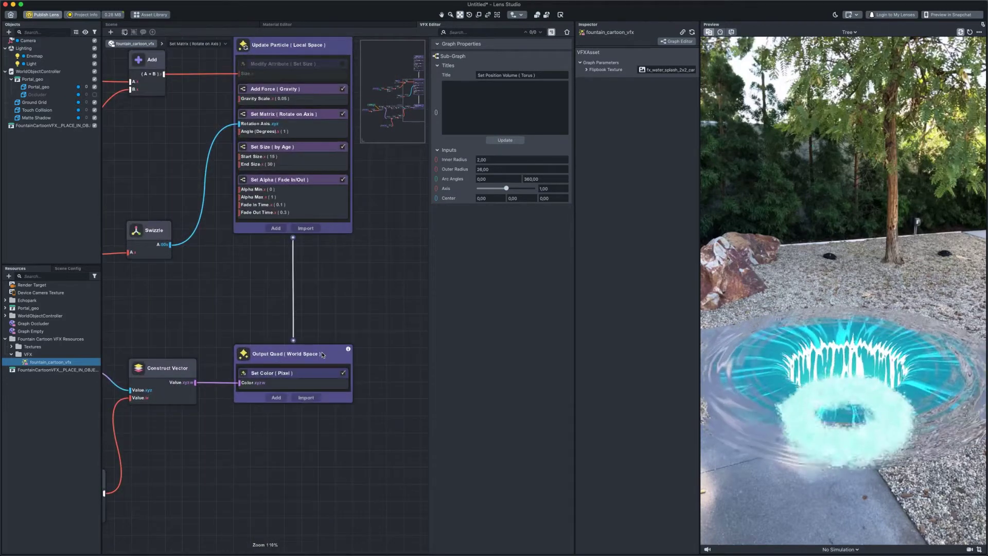
left_click(322, 355)
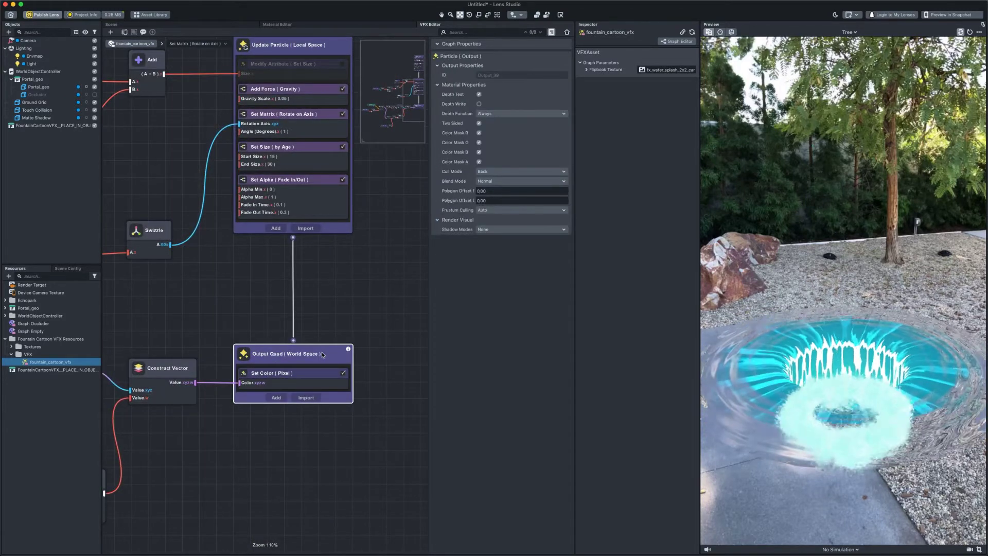
left_click(488, 115)
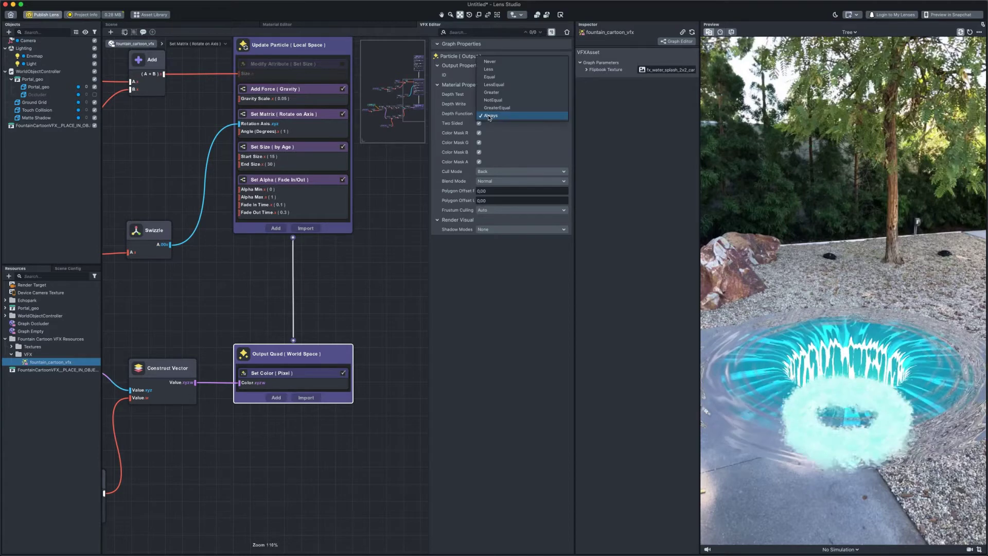
left_click(492, 85)
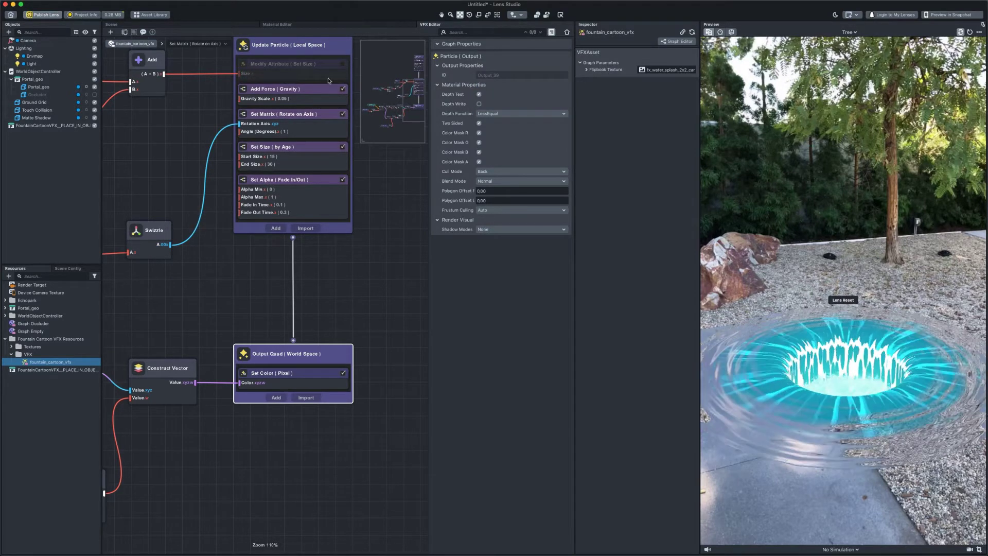
Make the Occluder object visible again and clear the selection in the VFX graph.
left_click(94, 95)
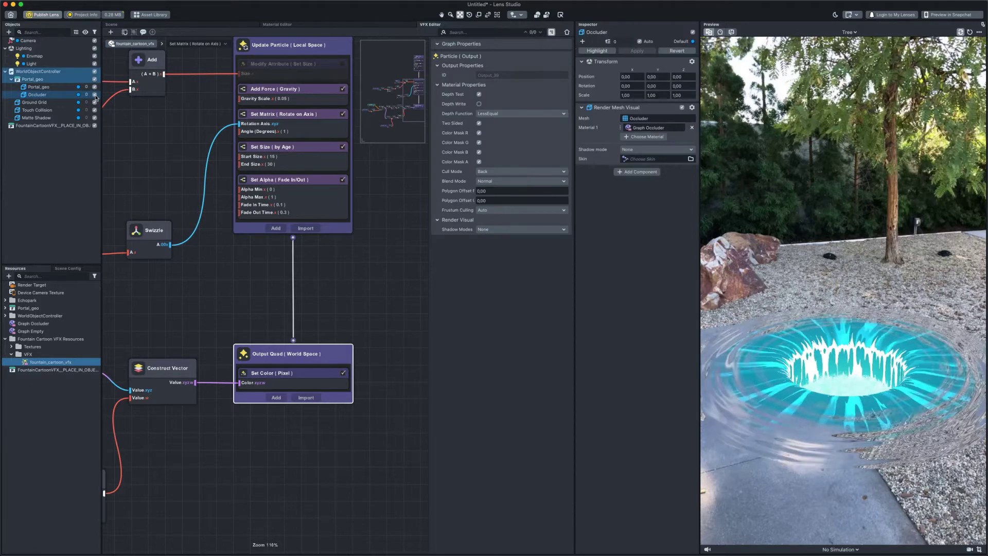
left_click(331, 269)
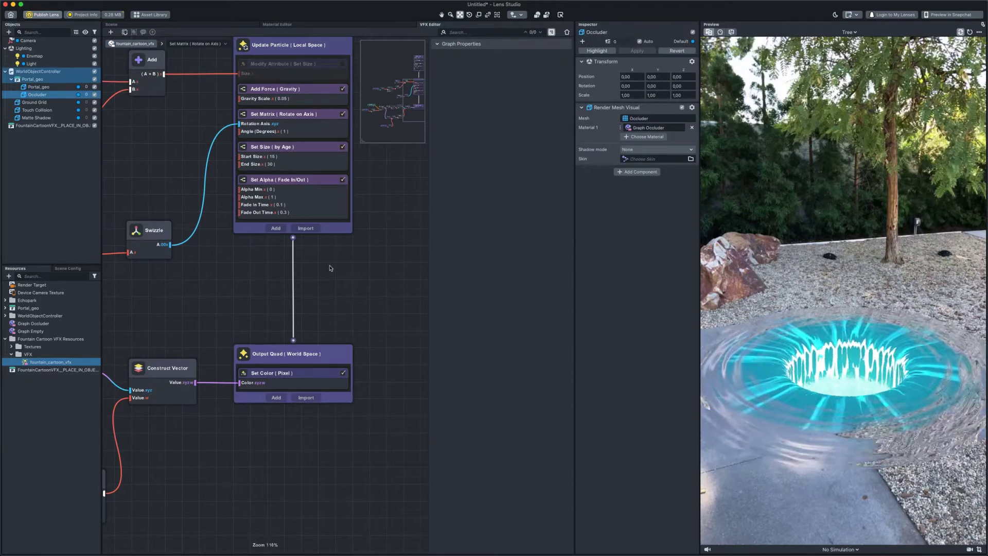
scroll(331, 269, "down", 5)
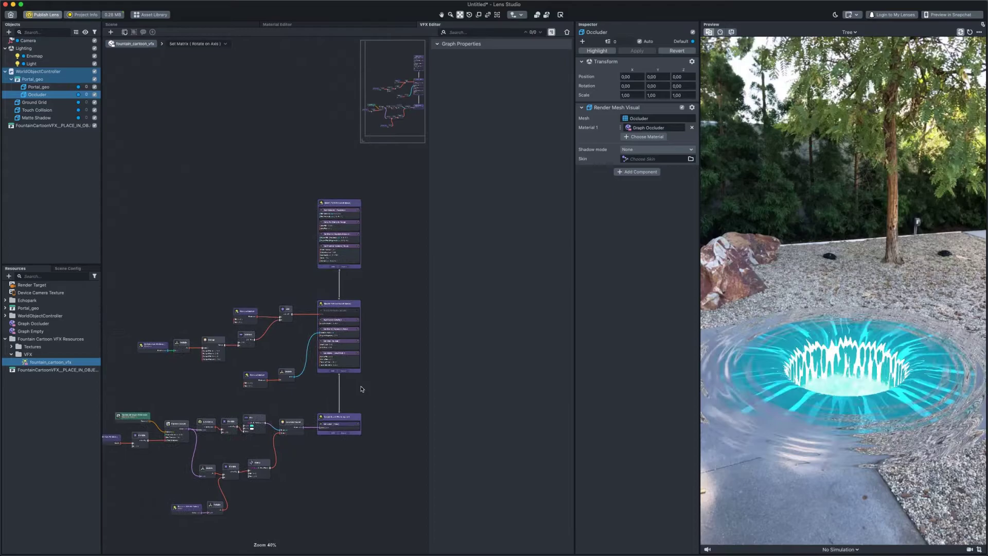